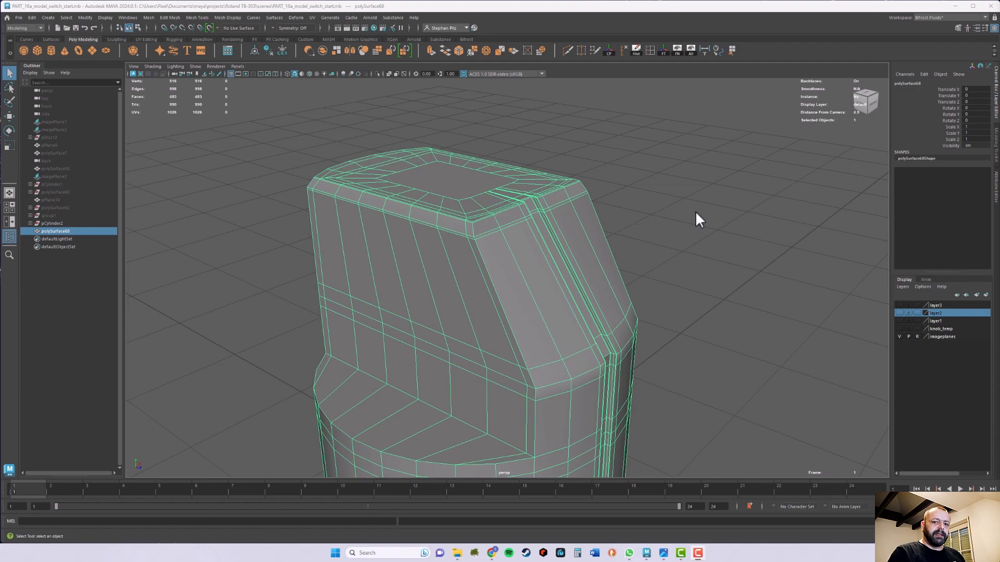
Step: Show all hidden objects in the scene around the isolated mode switch model
scroll(576, 250, "down", 8)
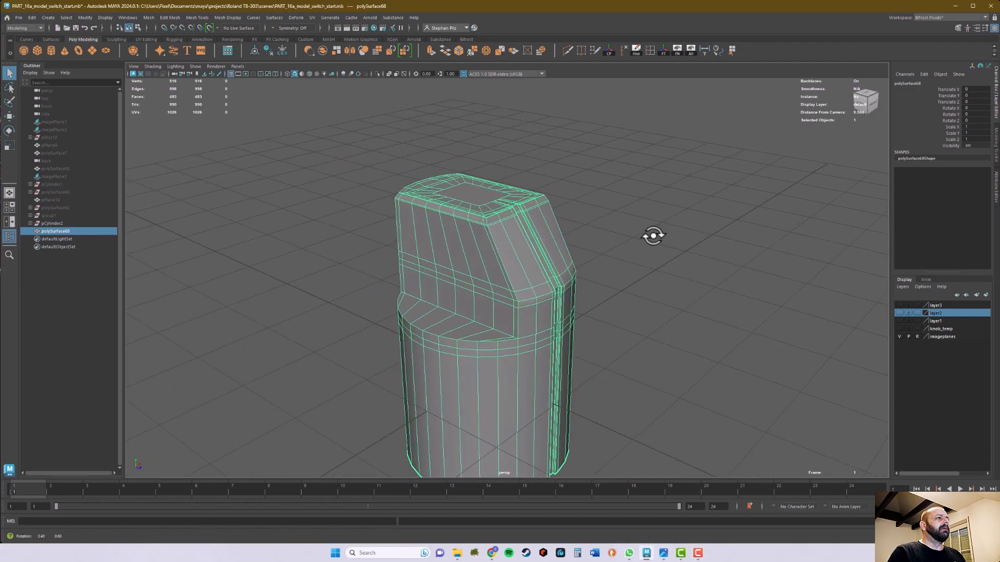
left_click_drag(651, 236, 651, 241, "alt")
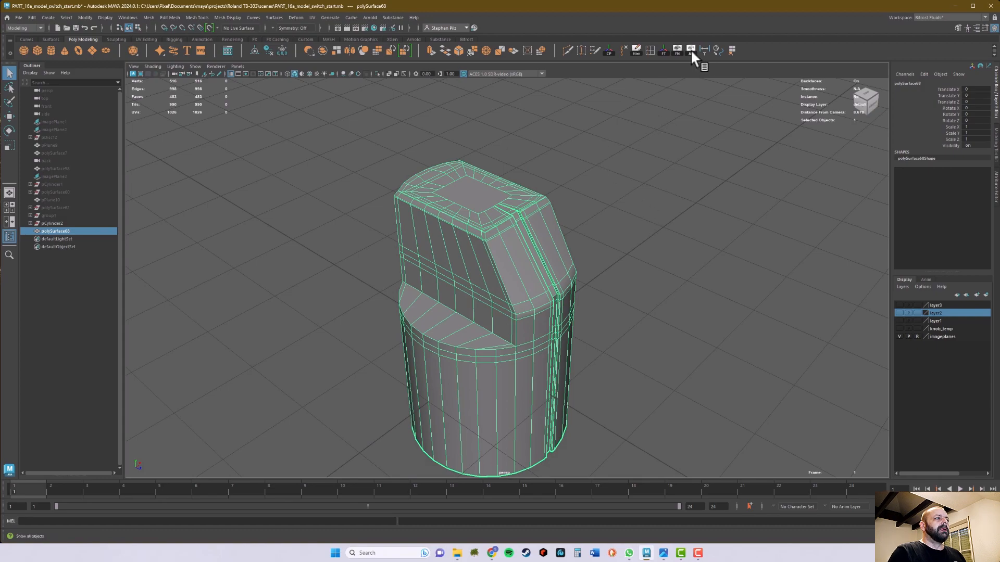
left_click(690, 49)
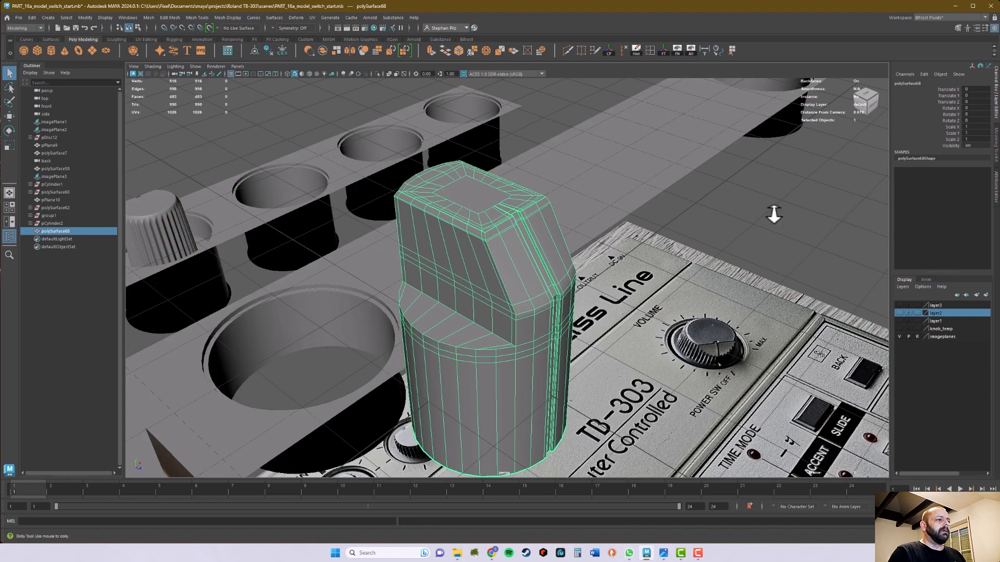
Step: Examine the full scene with the panel strips, knobs and TB-303 reference image from several angles
right_click_drag(774, 209, 531, 223, "alt")
left_click_drag(531, 222, 520, 224, "alt")
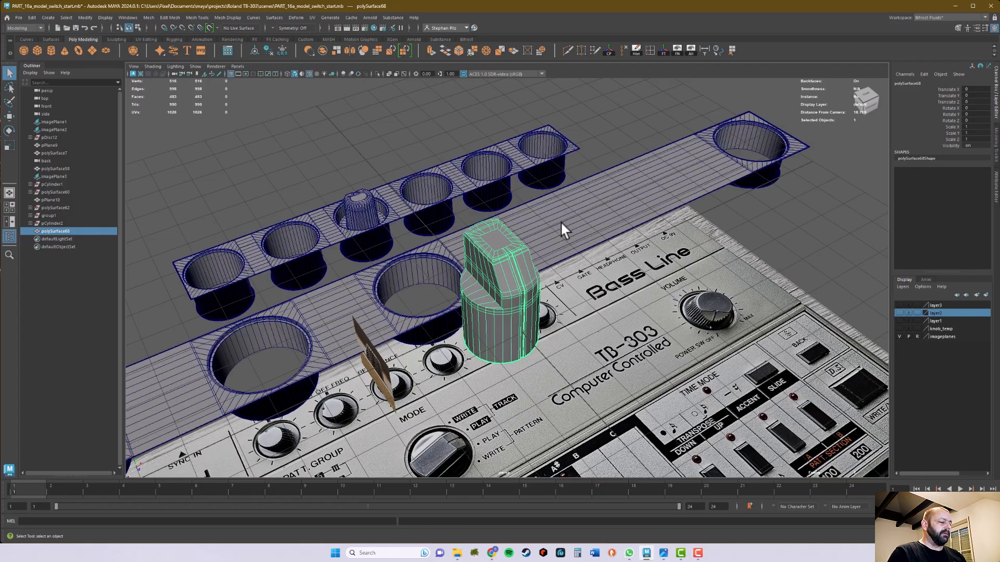
left_click_drag(589, 210, 575, 211, "alt")
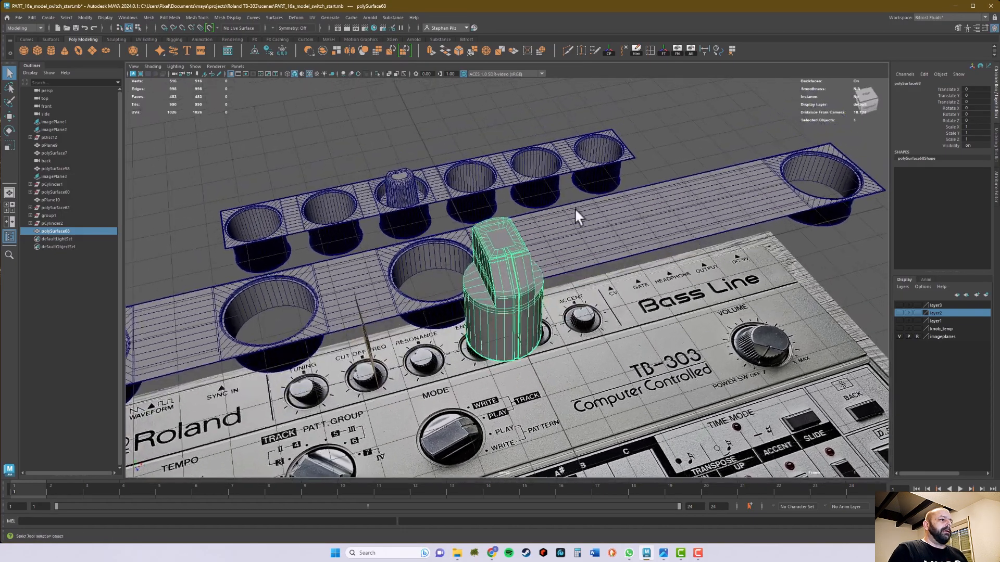
right_click_drag(575, 211, 666, 207, "alt")
left_click_drag(666, 209, 484, 234, "alt")
right_click_drag(484, 234, 365, 255, "alt")
middle_click_drag(463, 250, 423, 220, "alt")
left_click_drag(411, 234, 436, 223, "alt")
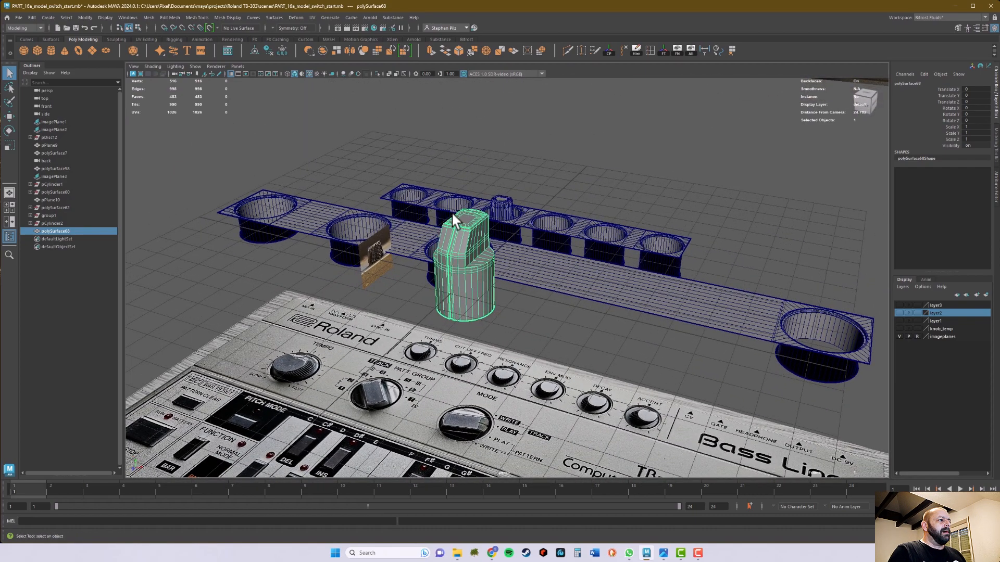
Step: Create a new display layer containing the small upright reference image plane next to the mode switch
left_click(381, 237)
key("f")
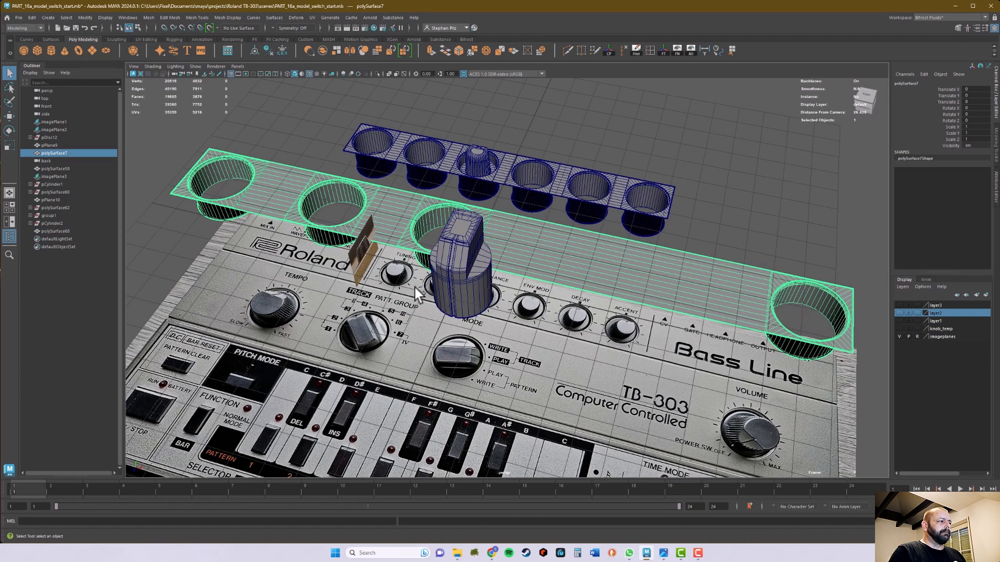
left_click(365, 266)
left_click_drag(364, 266, 353, 265, "alt")
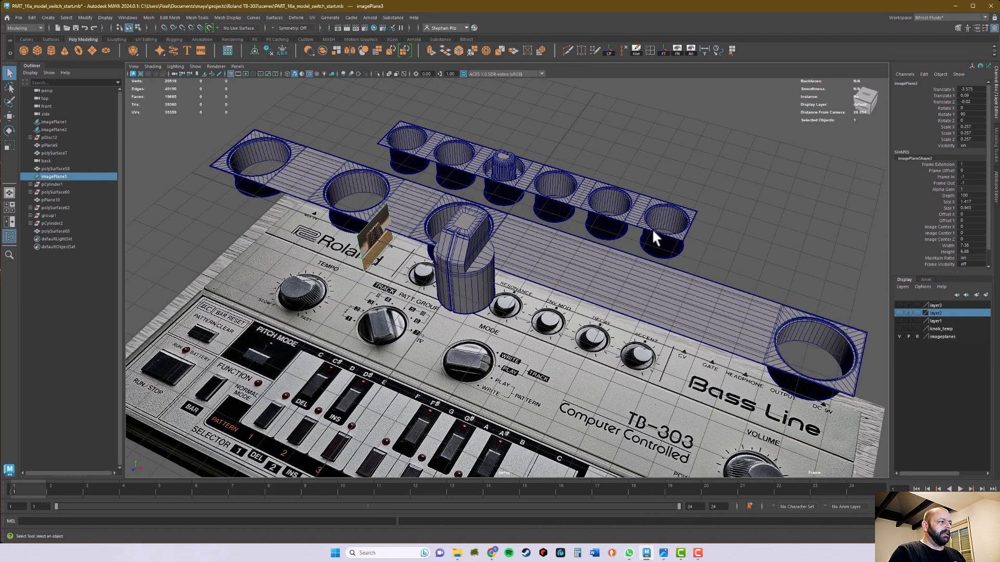
left_click(985, 296)
Step: Rename the new display layer to smallPotiImageplane and hide it
double_click(942, 305)
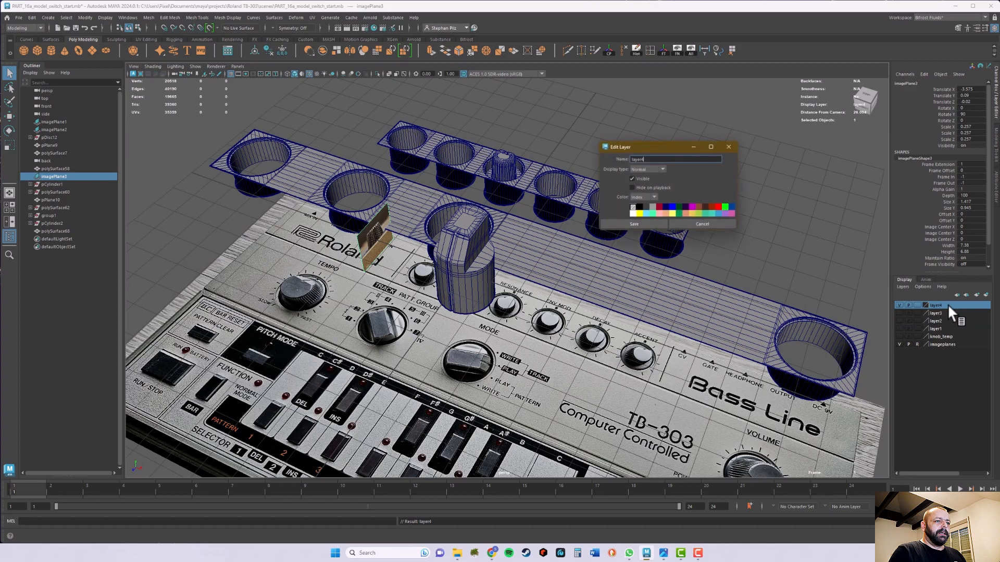
left_click_drag(655, 159, 614, 159)
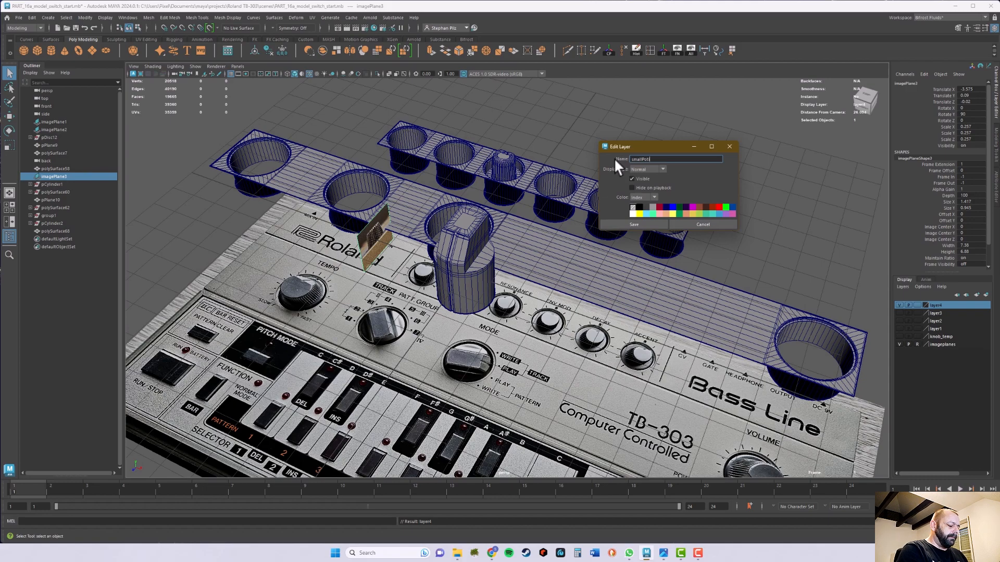
type("Imageplane")
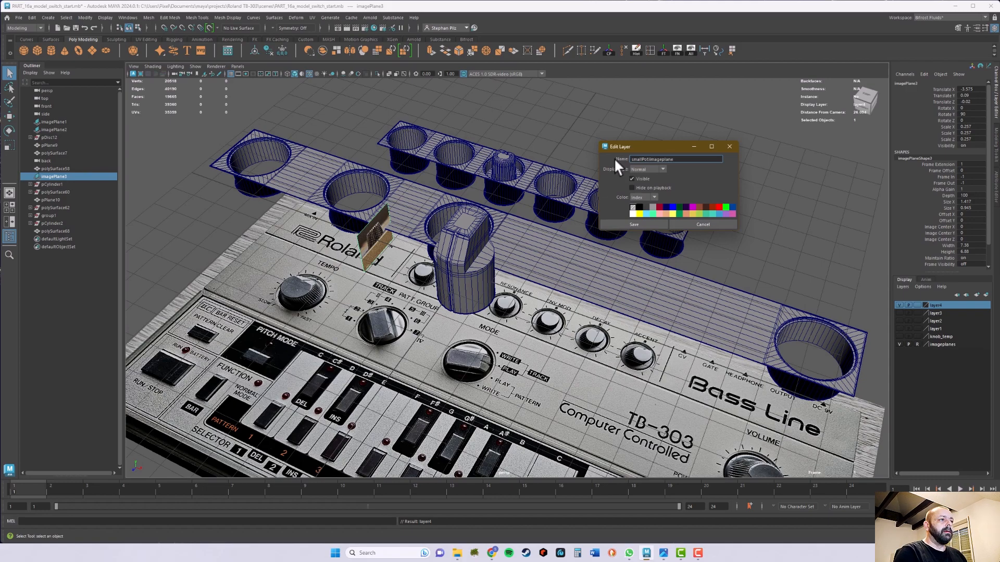
left_click(640, 224)
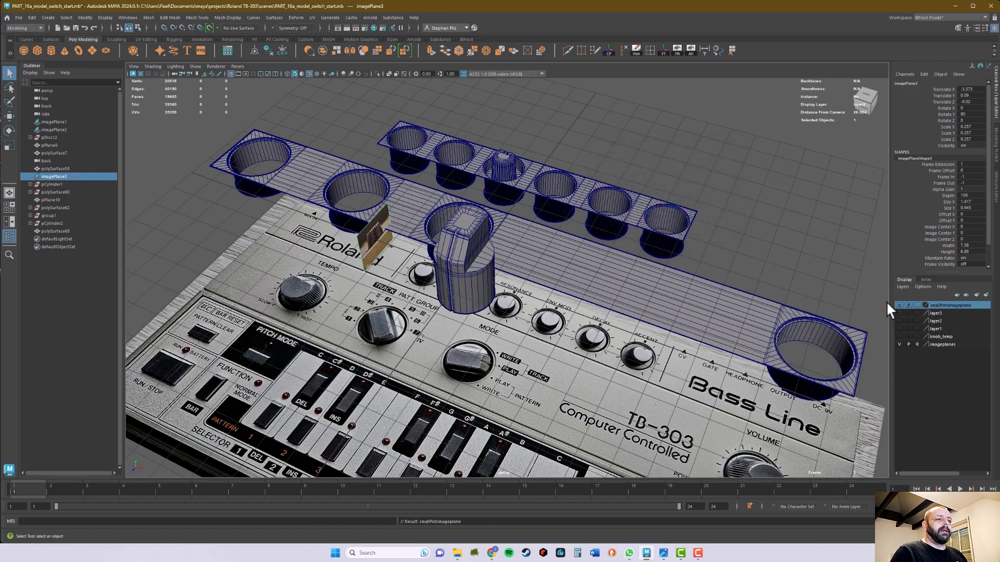
left_click(900, 306)
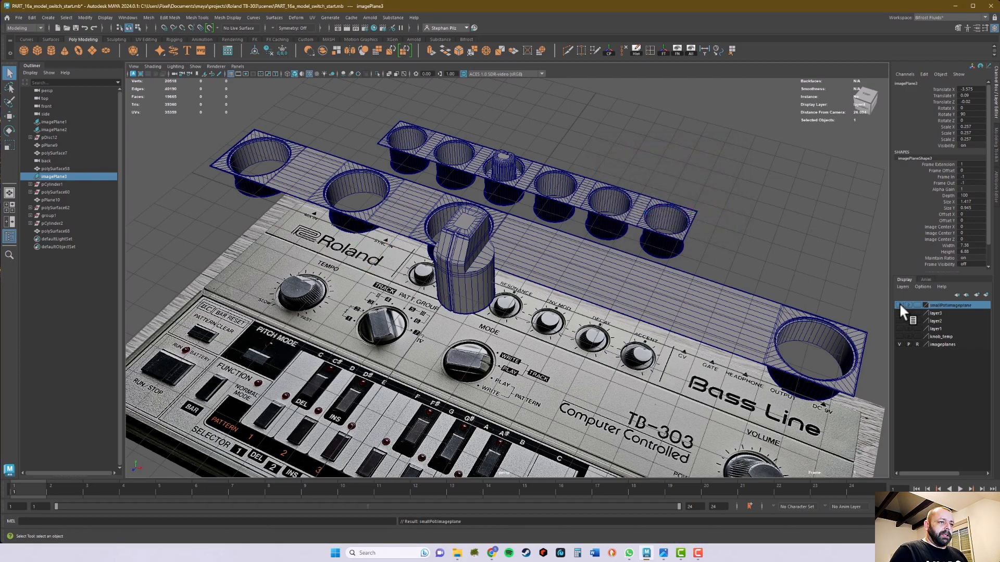
Step: Make layer3 visible and select its objects to identify what the layer contains
left_click(741, 209)
left_click_drag(741, 209, 654, 283, "alt")
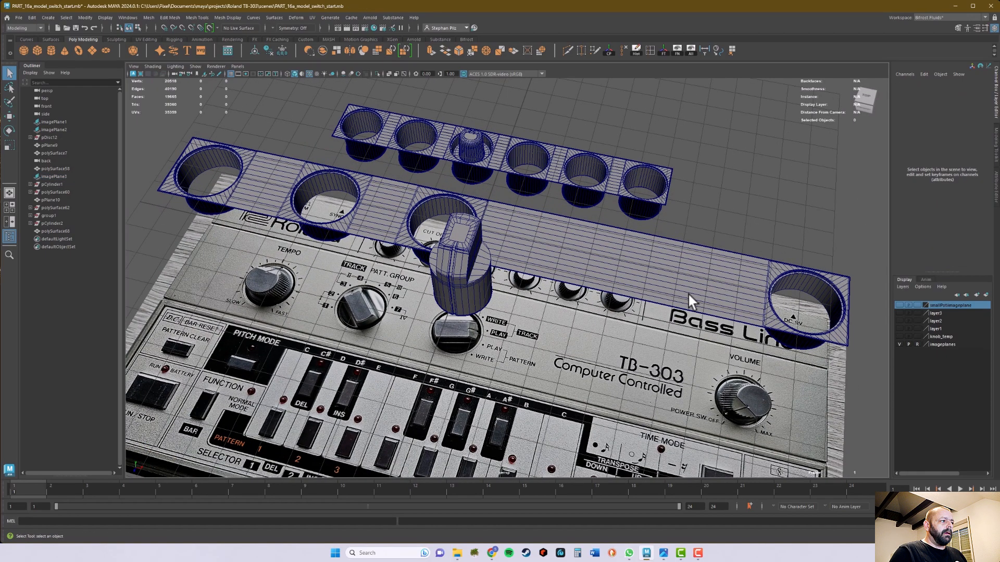
middle_click_drag(735, 323, 721, 305, "alt")
left_click_drag(721, 305, 719, 290, "alt")
left_click(940, 312)
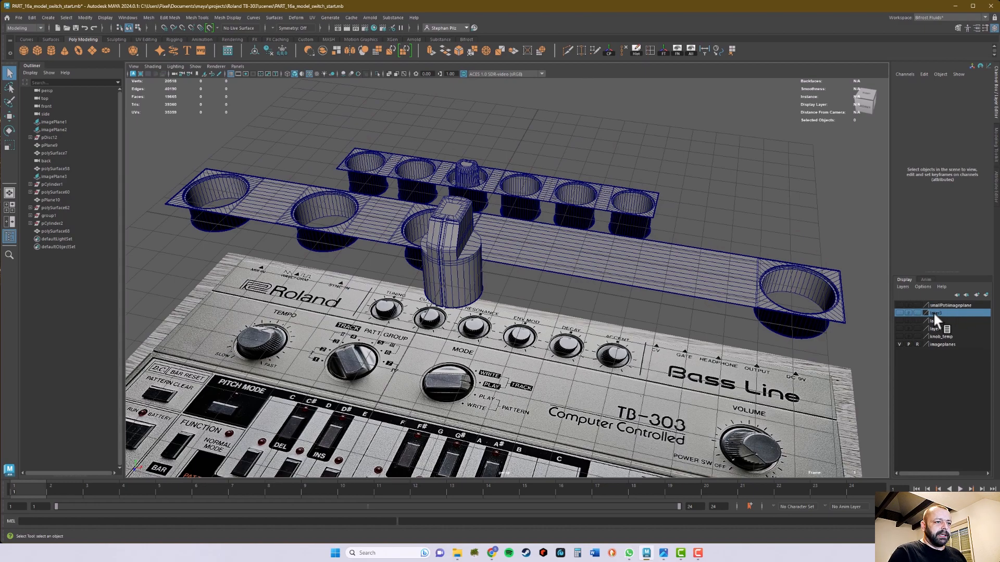
left_click(899, 312)
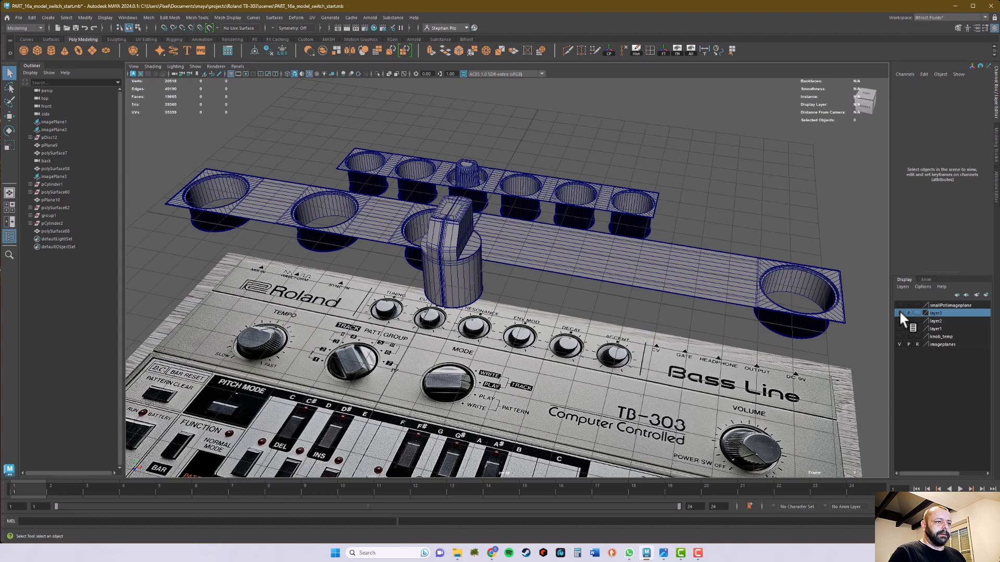
left_click_drag(632, 287, 656, 289, "alt")
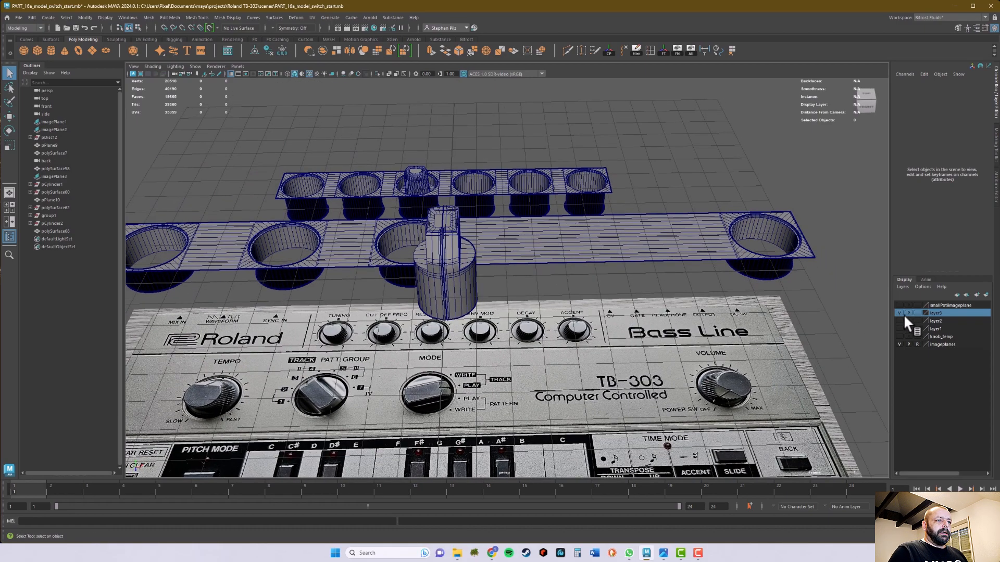
right_click(946, 313)
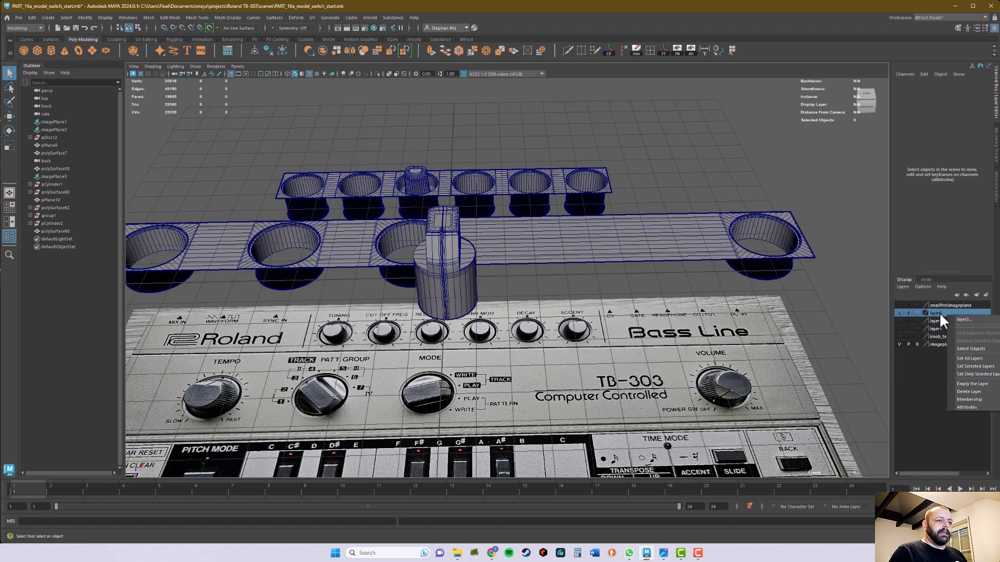
left_click(984, 349)
left_click_drag(833, 333, 731, 336, "alt")
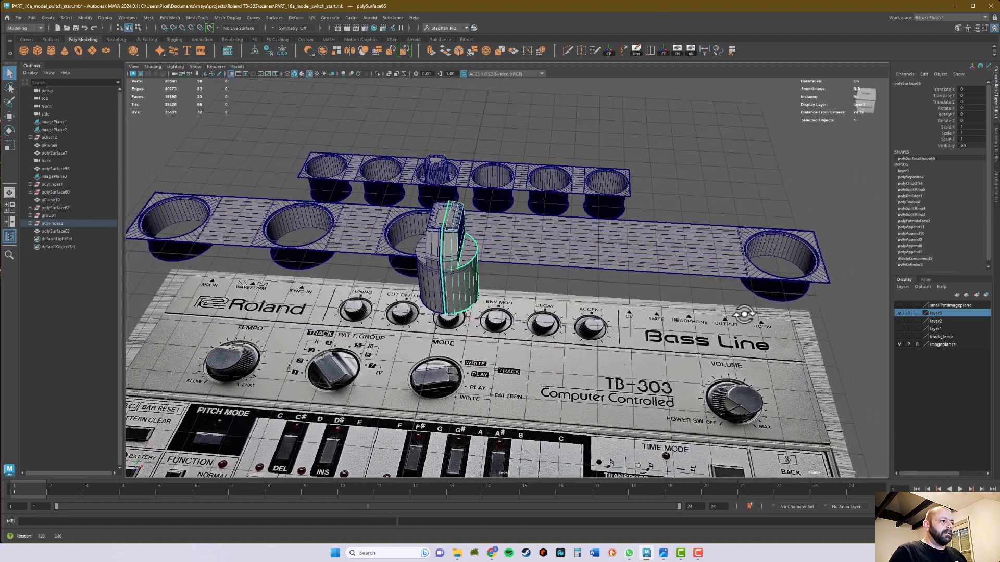
Step: Rename layer3 to ModeSwitchreference and hide the layer
double_click(941, 313)
double_click(646, 158)
mouse_move(711, 150)
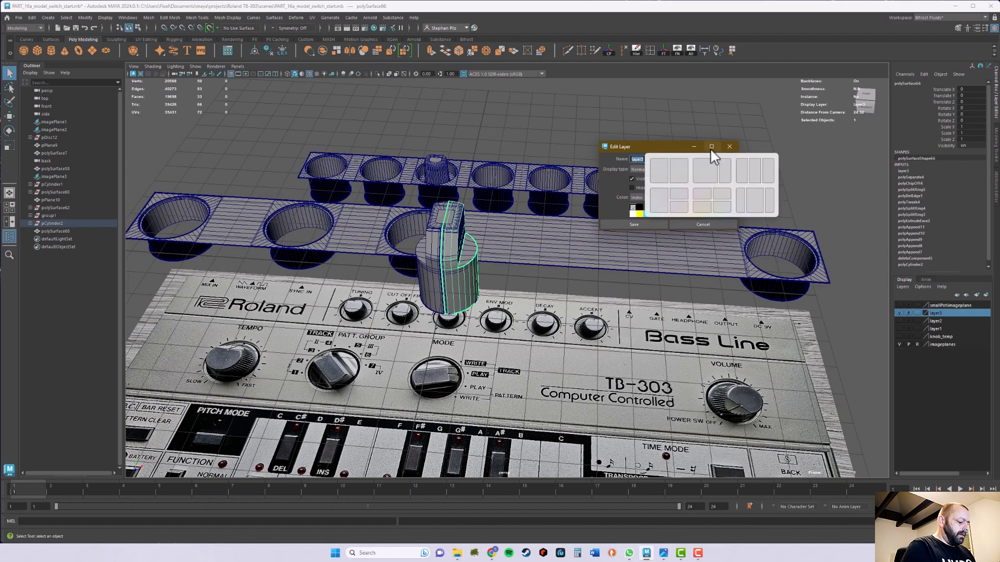
type("ModeSwitchreference")
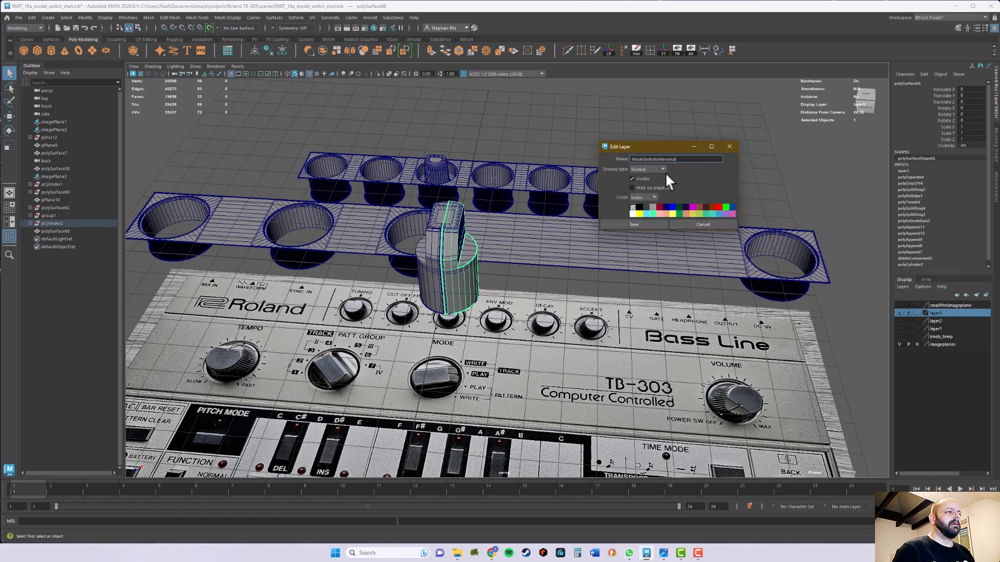
left_click(651, 224)
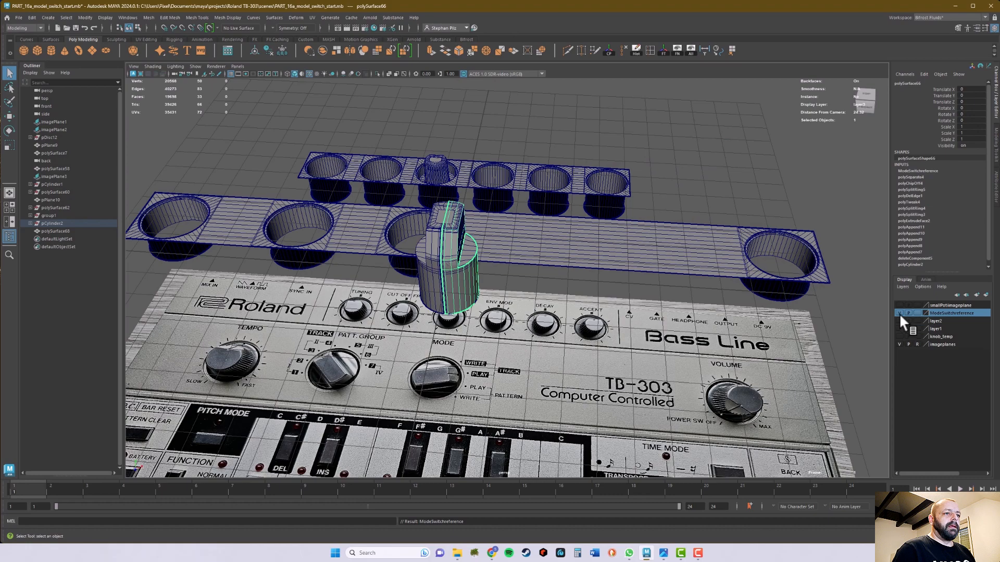
left_click(899, 313)
Step: Make layer2 visible and select its objects to identify what the layer contains
left_click(945, 321)
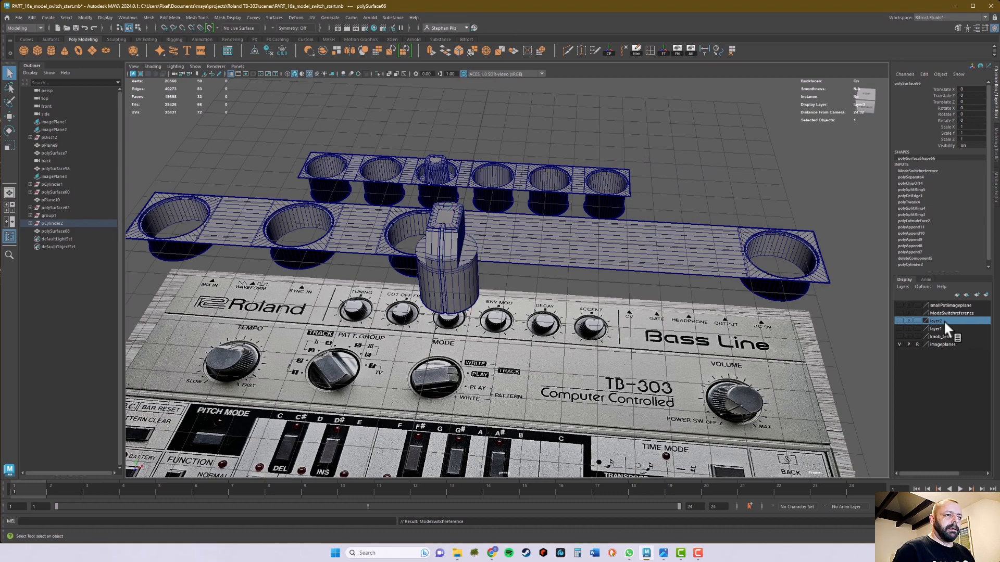
left_click(900, 321)
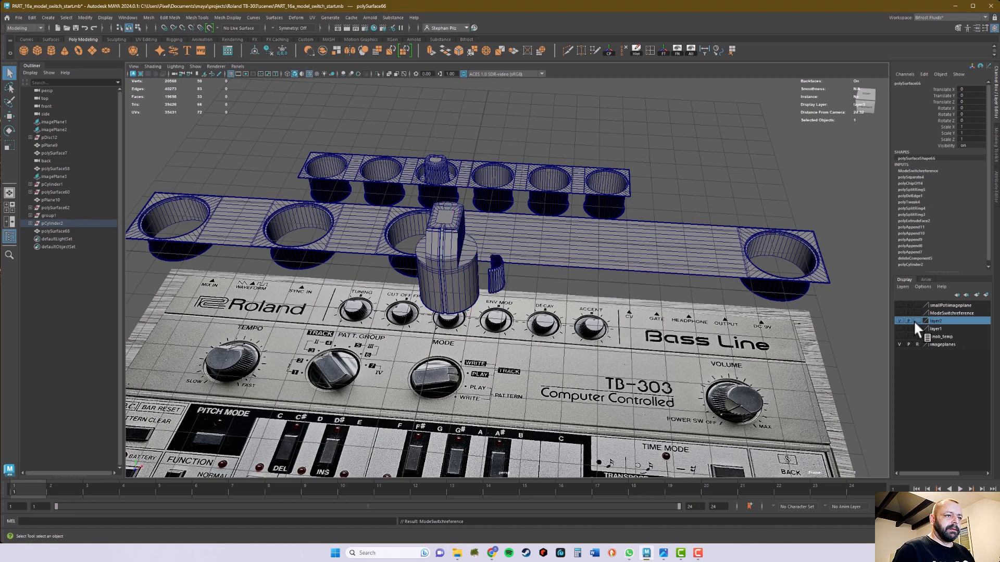
right_click(942, 322)
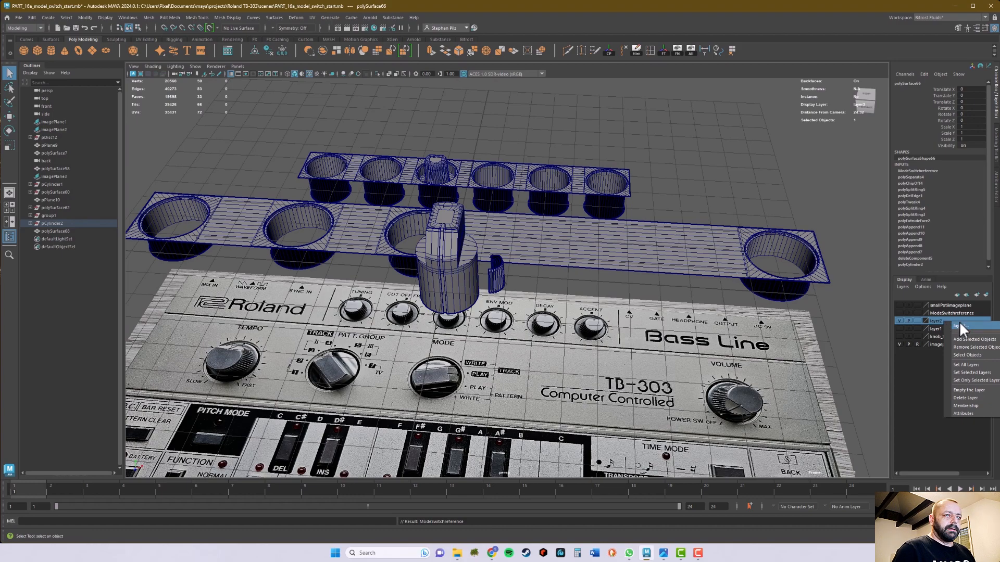
left_click(969, 354)
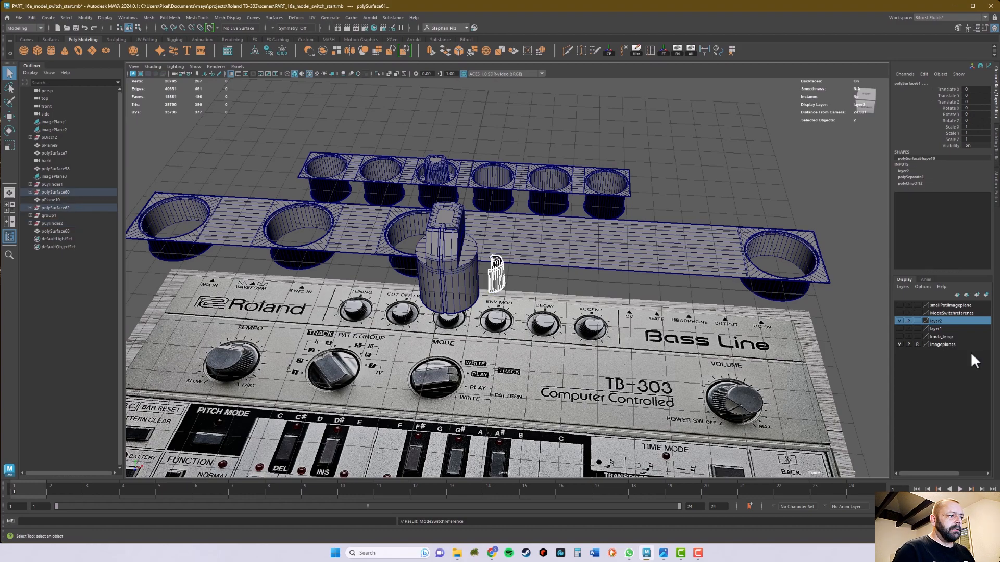
left_click_drag(649, 333, 742, 333, "alt")
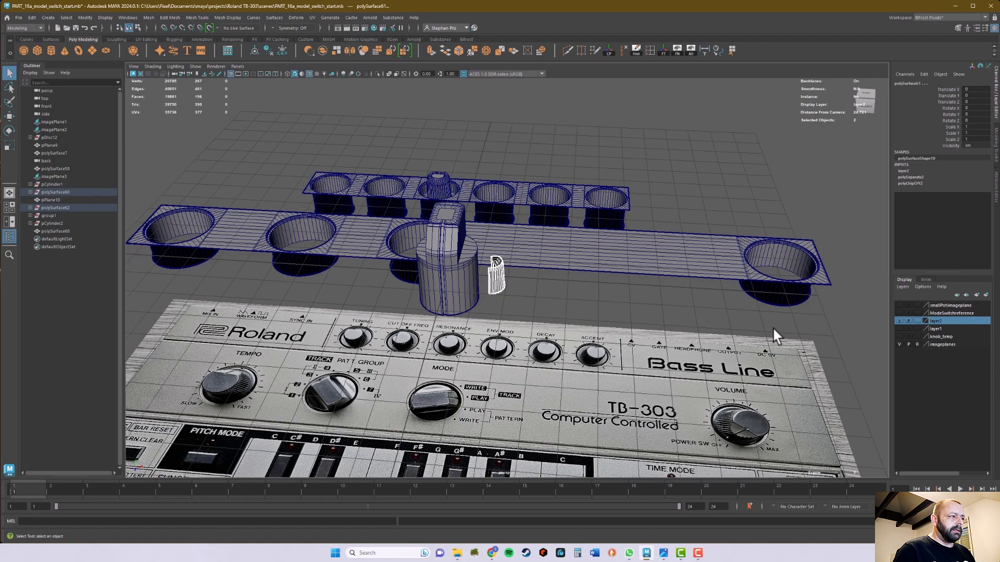
Step: Rename layer2 to Potirefence and hide the layer
double_click(942, 320)
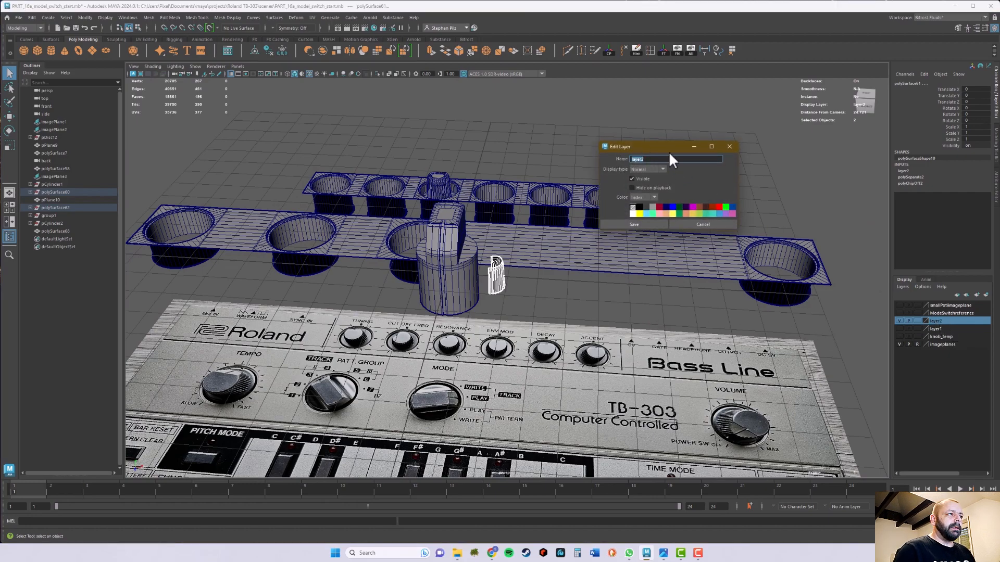
type("Potirefe")
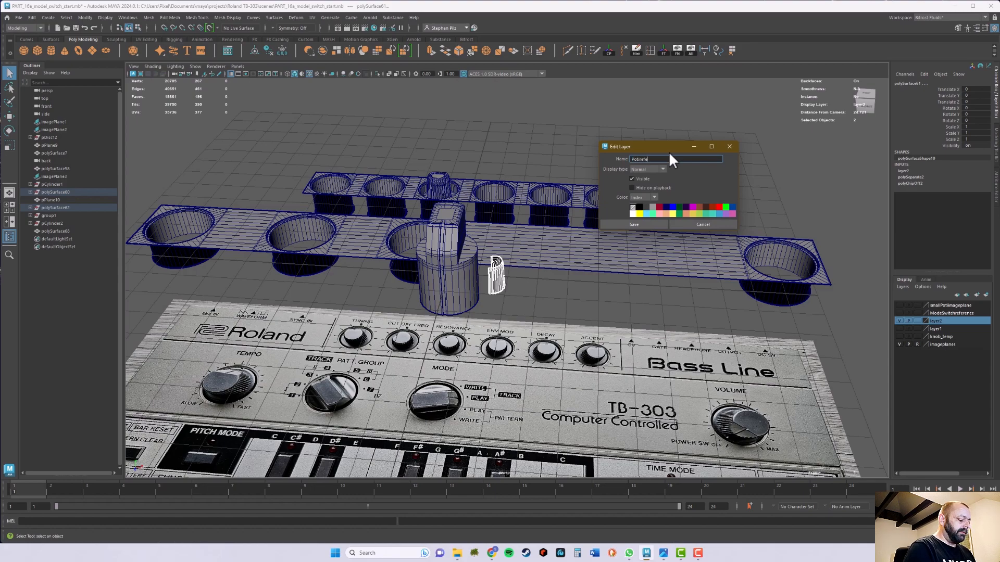
left_click(648, 226)
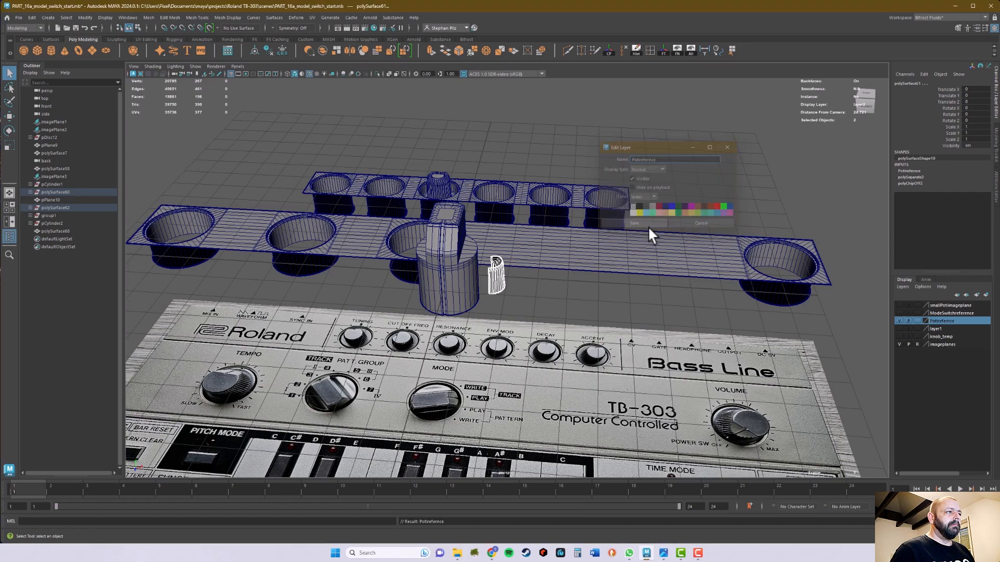
left_click(899, 321)
Step: Make layer1 visible and select the objects assigned to it
left_click(938, 328)
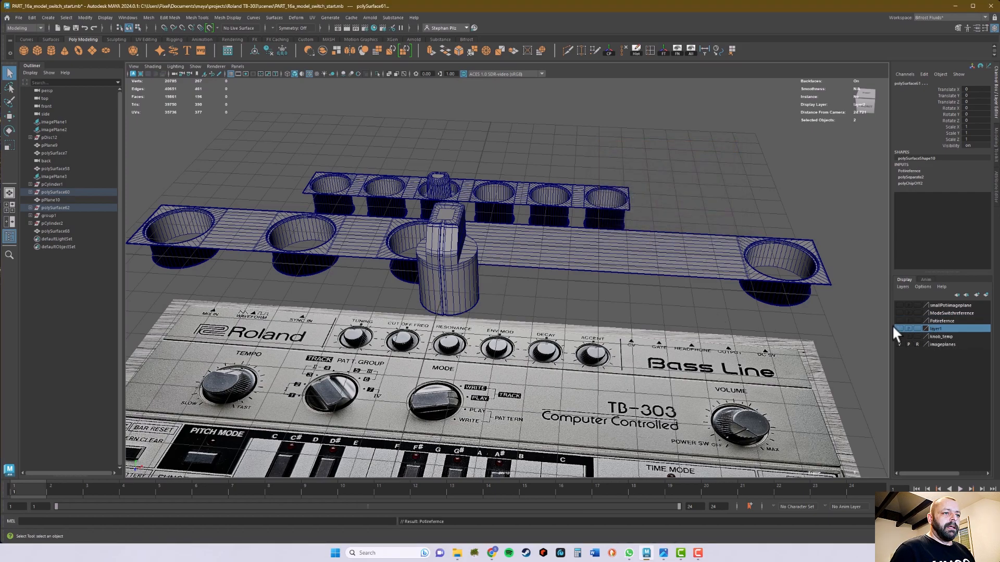
left_click_drag(657, 285, 591, 291, "alt")
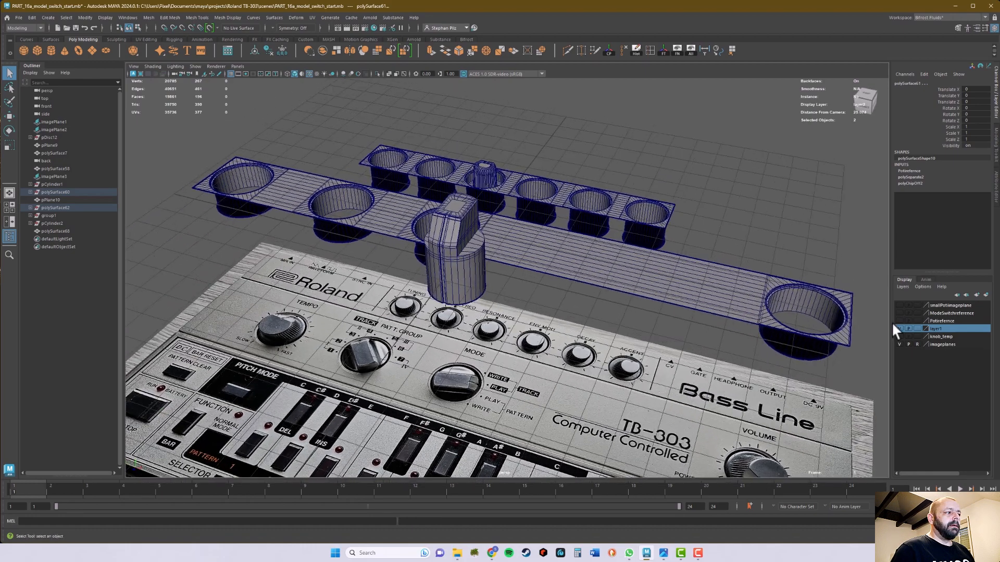
right_click(935, 329)
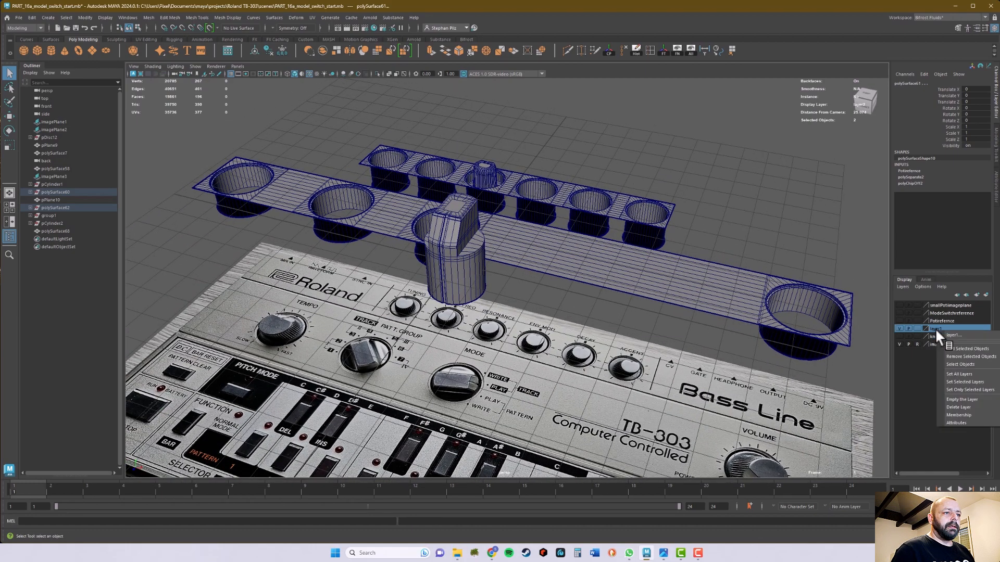
left_click(967, 360)
Step: Inspect the selected layer1 plane beneath the TB-303 reference image and delete its construction history
left_click_drag(732, 317, 579, 287, "alt")
key("w")
left_click_drag(588, 355, 563, 286, "alt")
right_click_drag(564, 286, 755, 222, "alt")
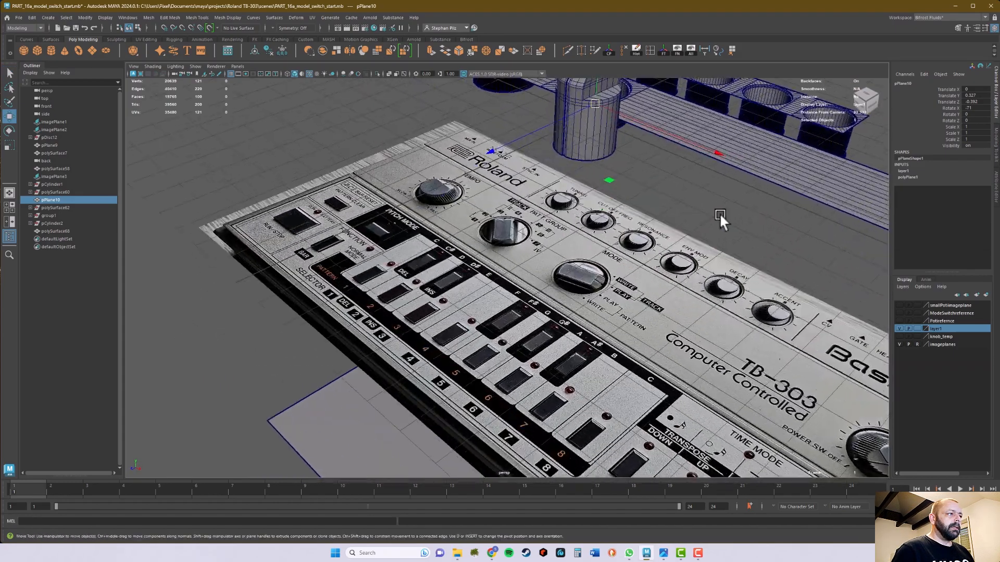
middle_click_drag(560, 175, 457, 308, "alt")
left_click_drag(456, 308, 500, 316, "alt")
right_click_drag(501, 315, 464, 339, "alt")
left_click_drag(464, 338, 567, 155, "alt")
left_click(637, 50)
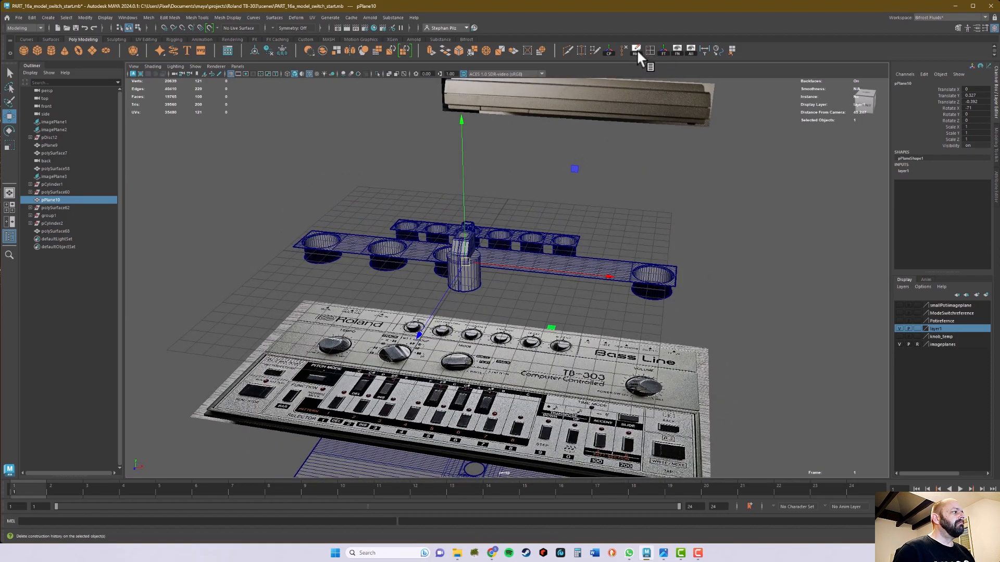
Step: Delete the selected plane beneath the TB-303 reference image and remove the leftover layer1 display layer
left_click_drag(640, 138, 614, 204, "alt")
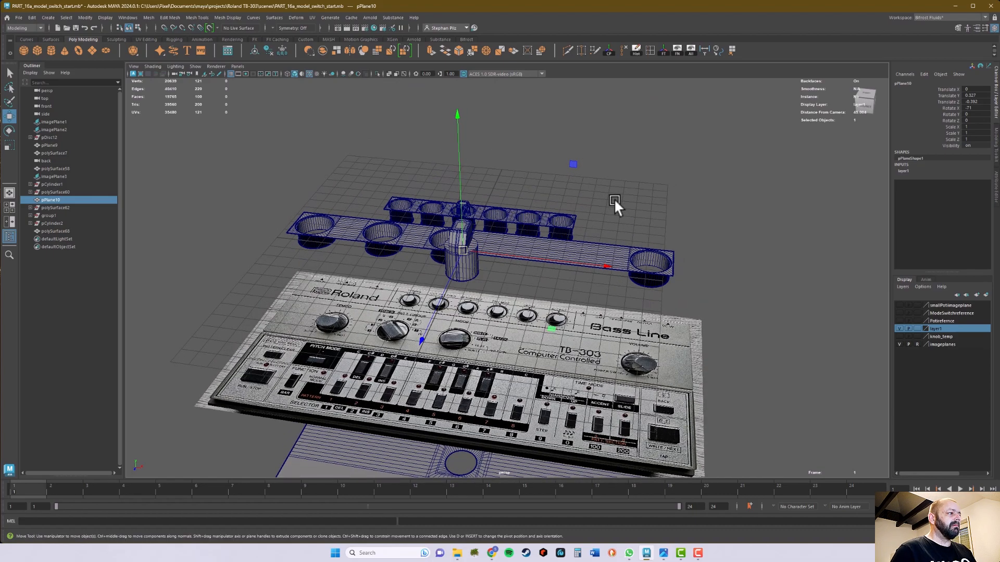
key("Delete")
mouse_move(529, 288)
left_mouse_down("alt")
mouse_move(517, 296)
mouse_move(527, 289)
left_mouse_up("alt")
right_click_drag(527, 288, 677, 311, "alt")
left_click_drag(677, 315, 507, 291, "alt")
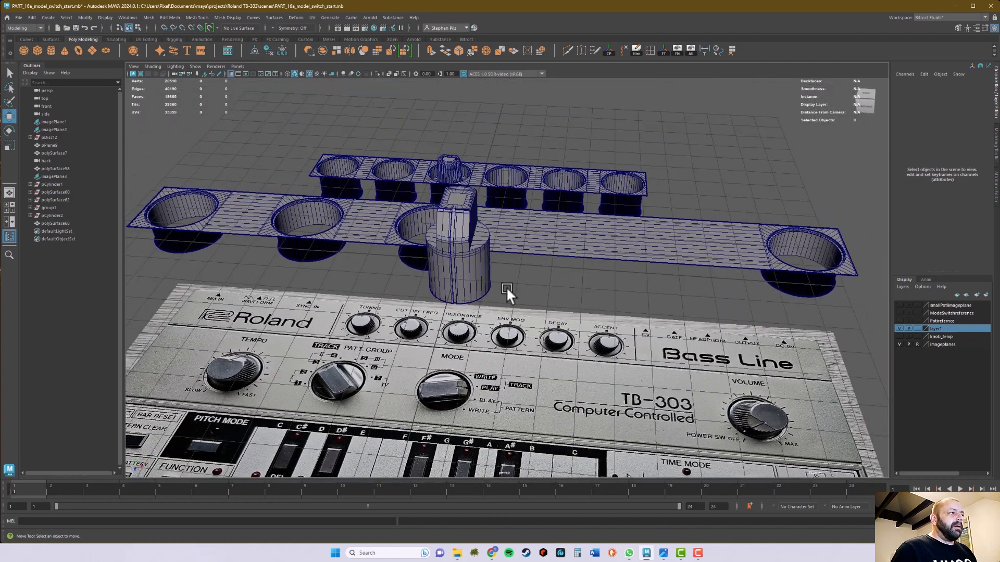
right_click(943, 331)
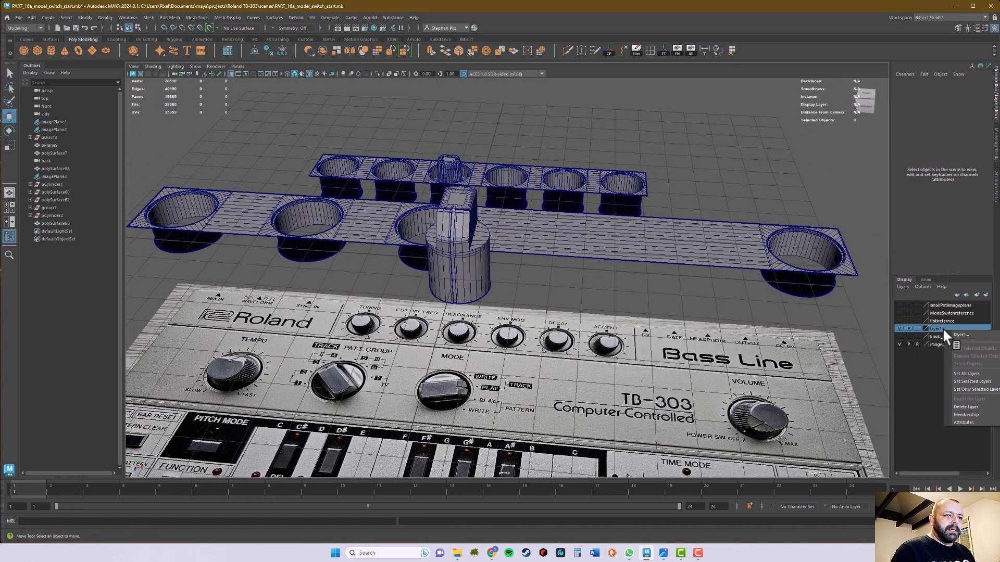
left_click(968, 407)
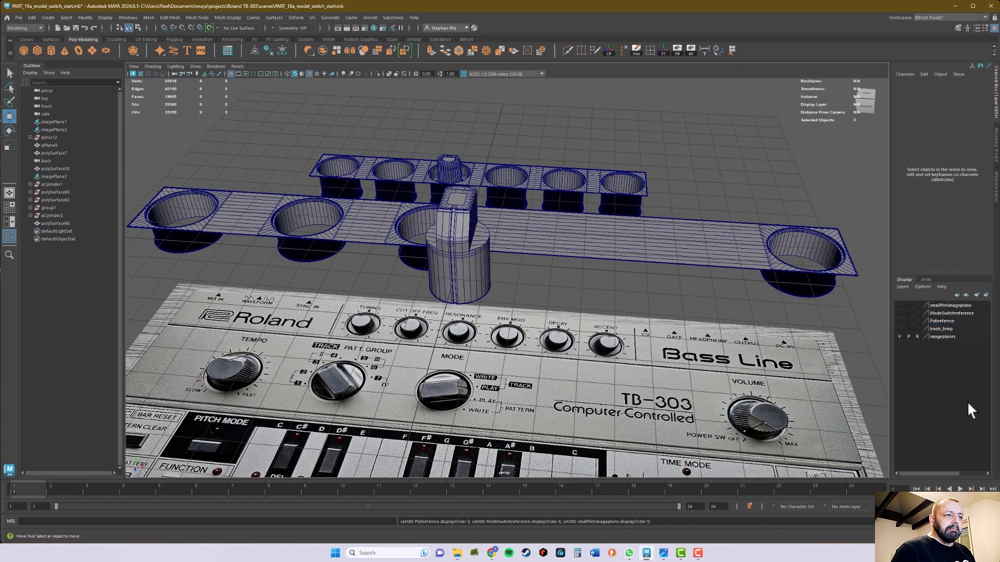
Step: Toggle the imageplanes layer's visibility off and on to check its contents, and inspect the hole panels and switch
left_click(899, 336)
left_click(899, 336)
left_click_drag(781, 338, 749, 409, "alt")
right_click_drag(748, 409, 571, 368, "alt")
left_click_drag(571, 367, 564, 409, "alt")
right_click_drag(564, 408, 944, 346, "alt")
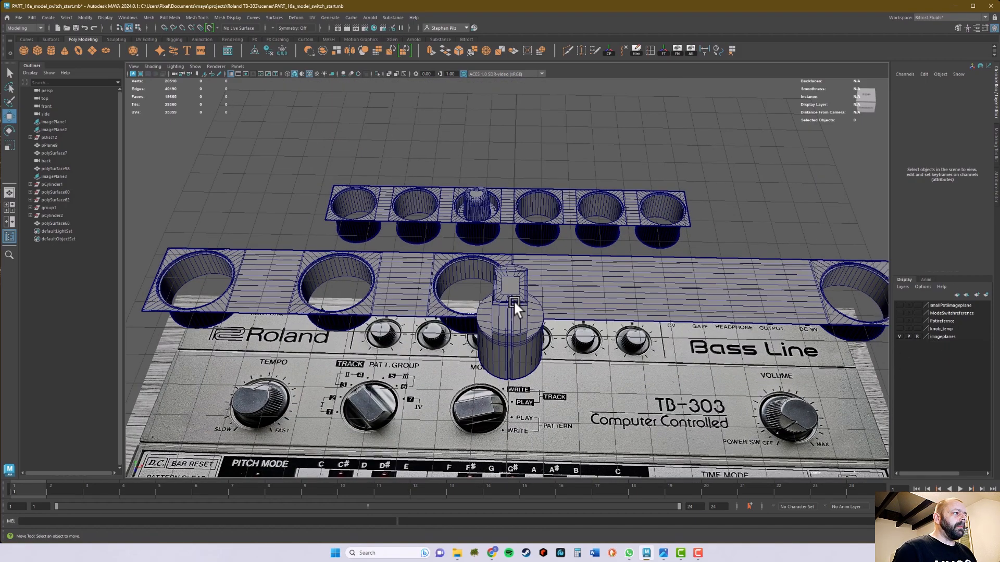
Step: Select the switch object and, in the top view, move it along X to line up with the MODE hole's centre
left_click(518, 317)
left_click_drag(524, 382, 580, 279, "alt")
scroll(573, 281, "down", 5)
key("space")
key("space")
scroll(482, 236, "down", 3)
scroll(439, 266, "up", 2)
scroll(438, 266, "up", 3)
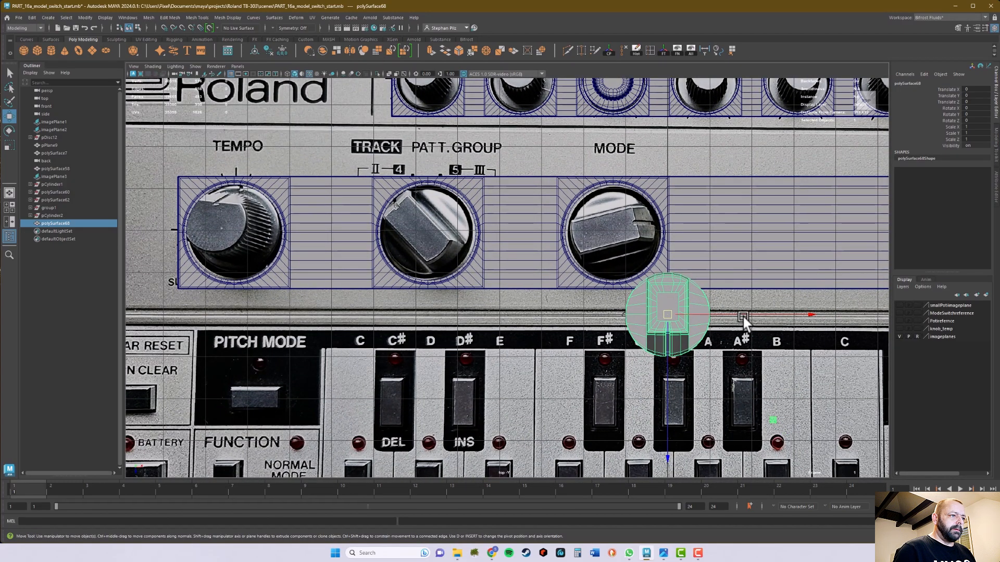
left_click_drag(743, 317, 697, 314)
right_click_drag(677, 299, 718, 263, "alt")
middle_click_drag(718, 263, 604, 267, "alt")
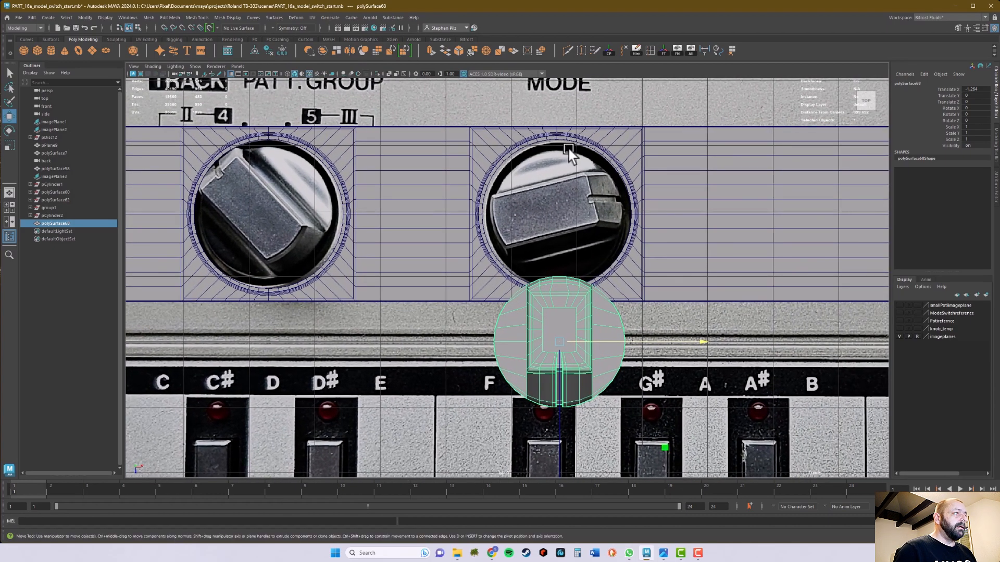
middle_click_drag(557, 131, 555, 131)
Step: Move the switch along Z into the MODE hole, snapping it to the hole's centre
left_click_drag(562, 428, 579, 295)
key("v")
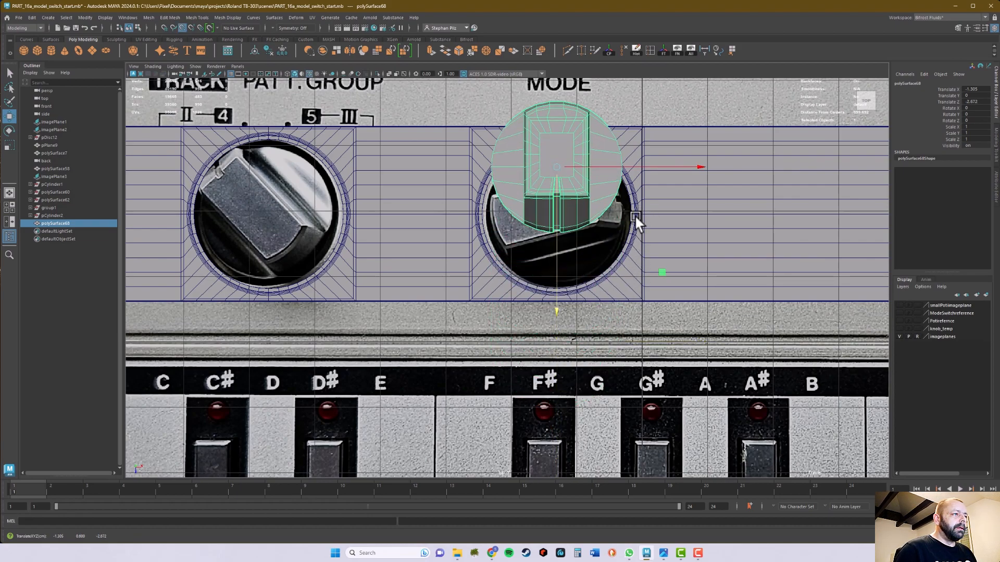
middle_click_drag(635, 212, 635, 214)
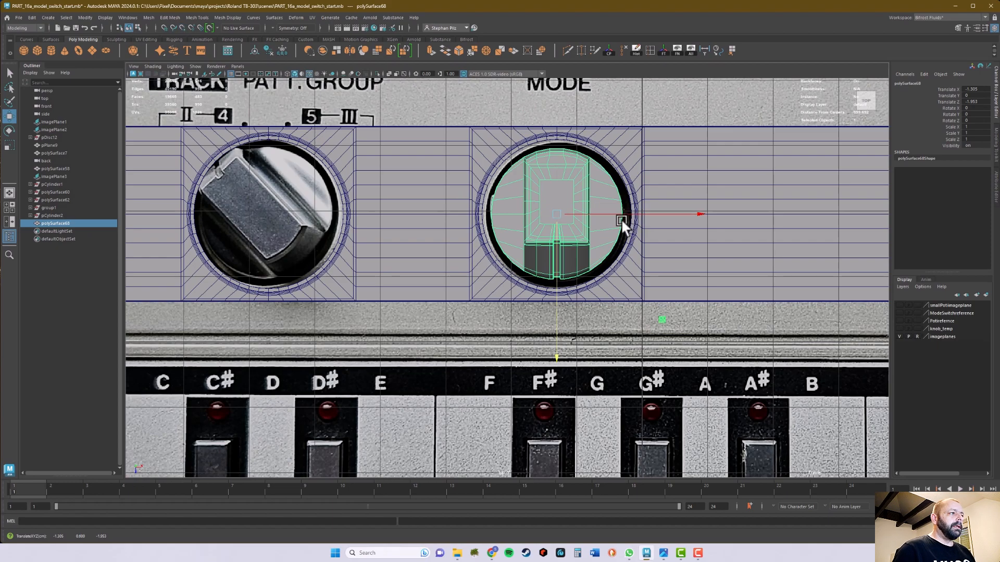
Step: Lower the switch vertically in the perspective view to about -1.09 so it sits inside the MODE hole
key("space")
key("space")
left_click_drag(578, 362, 534, 204, "alt")
left_click_drag(532, 132, 535, 165)
right_click_drag(522, 221, 994, 320, "alt")
right_click_drag(729, 317, 777, 317, "alt")
left_click_drag(778, 316, 721, 359, "alt")
middle_click_drag(733, 259, 667, 303, "alt")
left_click_drag(576, 162, 571, 185)
left_click_drag(575, 201, 576, 196, "alt")
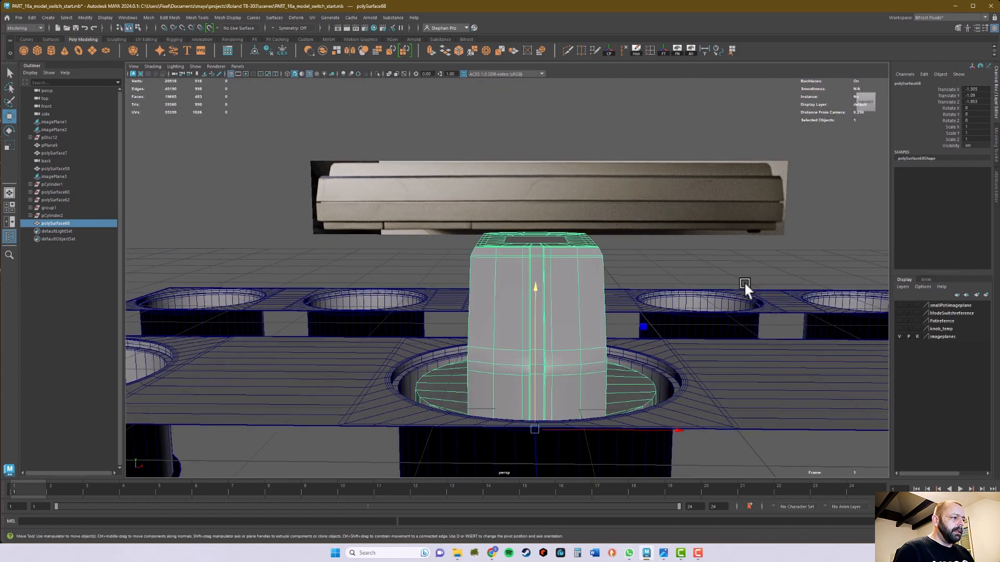
Step: Raise the switch's bottom vertices to shorten the base protruding below the panel, and return to object mode
scroll(723, 271, "down", 3)
left_click_drag(501, 330, 502, 334, "alt")
left_click_drag(501, 384, 524, 340, "alt")
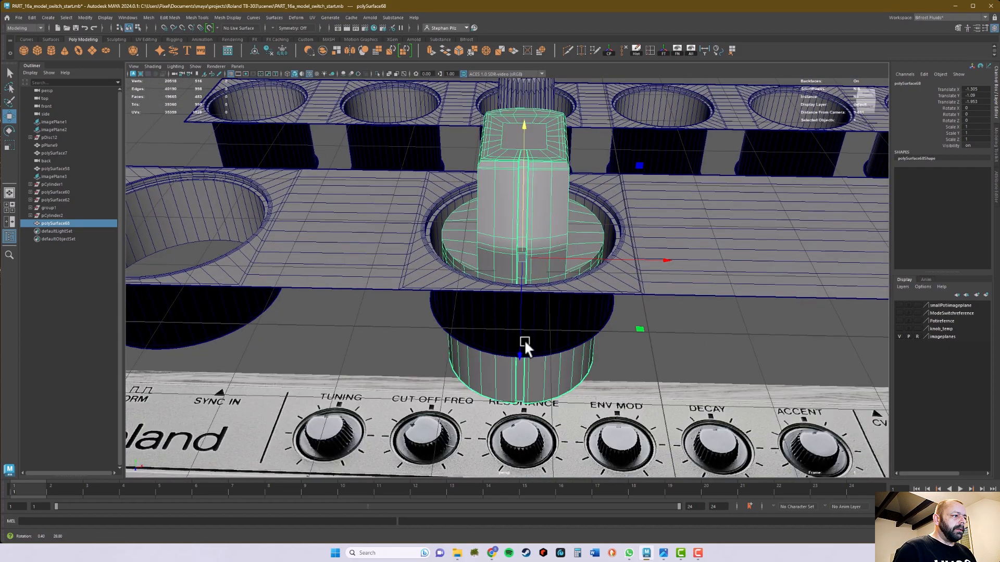
scroll(303, 301, "down", 3)
left_click_drag(476, 373, 542, 364, "alt")
right_click_drag(539, 361, 513, 318)
left_click_drag(481, 361, 624, 422)
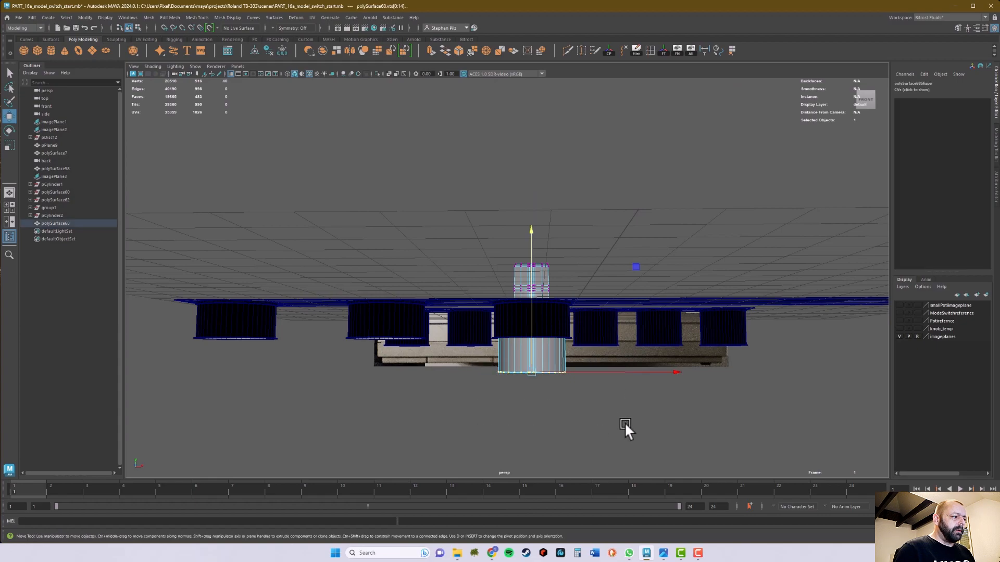
left_click_drag(535, 233, 536, 199)
left_click_drag(610, 292, 587, 385, "alt")
right_click_drag(586, 385, 863, 274, "alt")
left_click_drag(702, 340, 657, 333, "alt")
key("q")
right_click_drag(551, 250, 588, 245)
Step: Duplicate the mode switch and move the copy along X into the neighbouring PATT. GROUP hole, snapping it to the centre
scroll(556, 285, "down", 2)
left_click_drag(556, 286, 552, 278, "alt")
middle_click_drag(611, 292, 647, 305, "alt")
left_click_drag(647, 306, 570, 342, "alt")
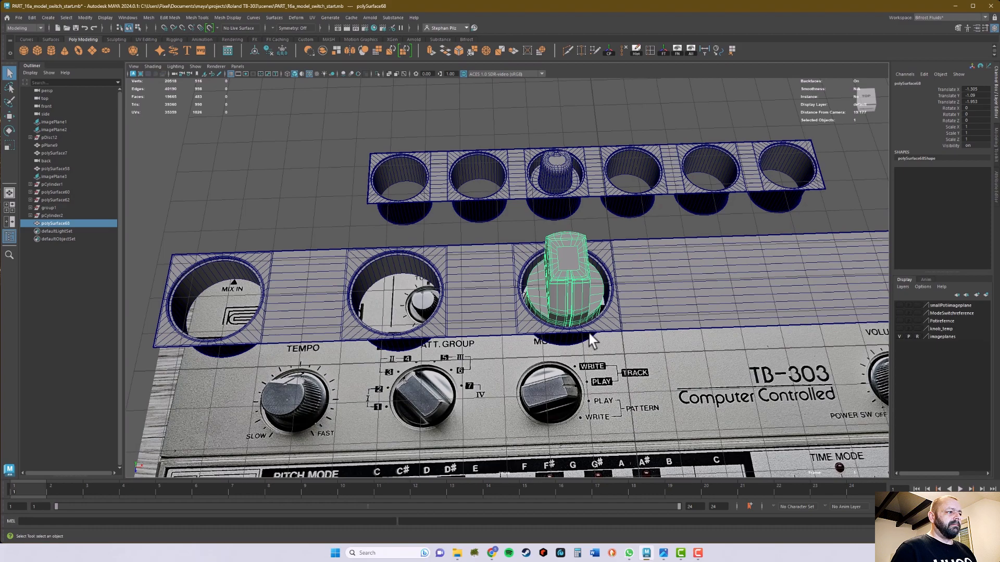
middle_click_drag(583, 327, 641, 302, "alt")
key("w")
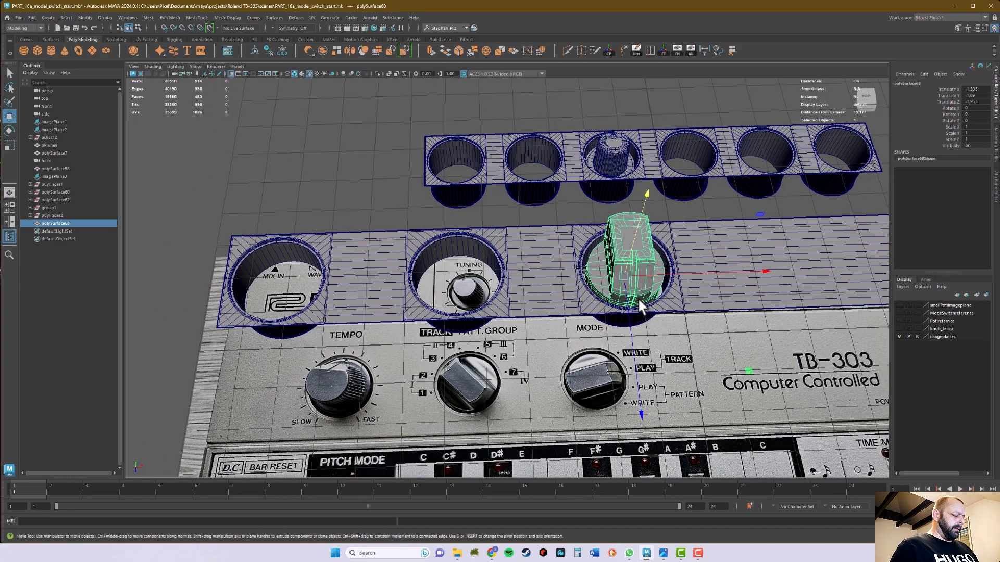
key("ctrl+d")
left_click_drag(770, 267, 465, 318)
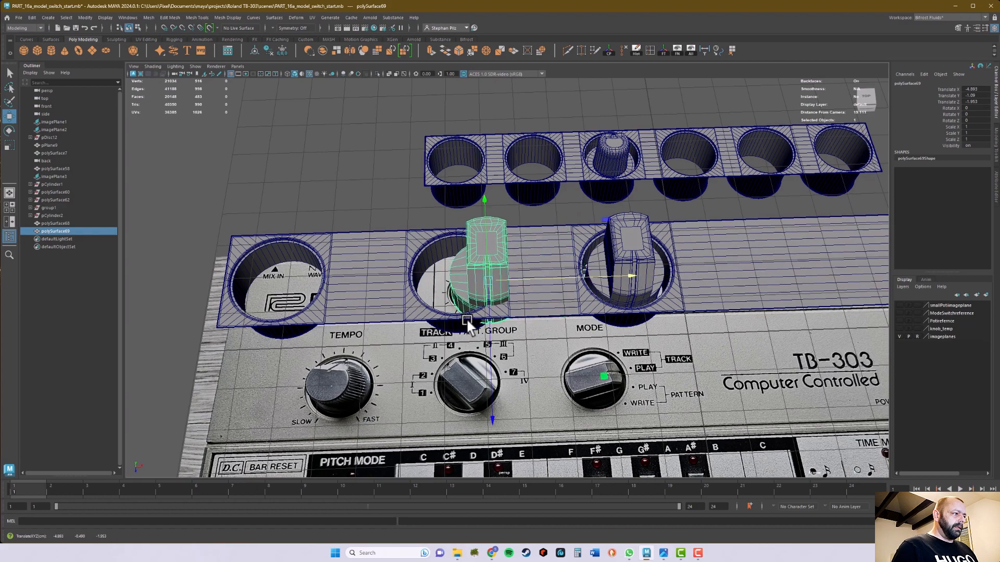
scroll(465, 337, "up", 5)
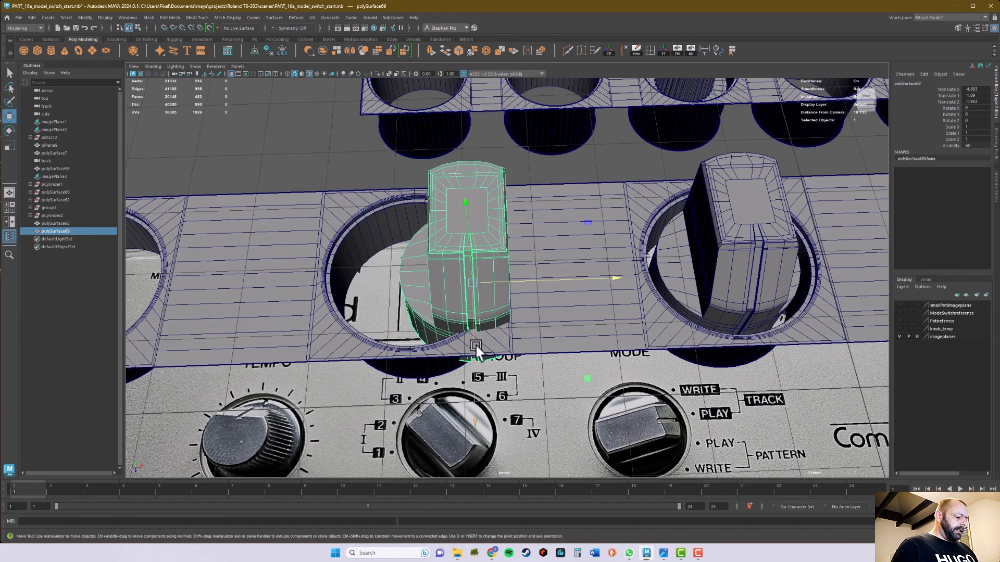
middle_click_drag(410, 346, 414, 346)
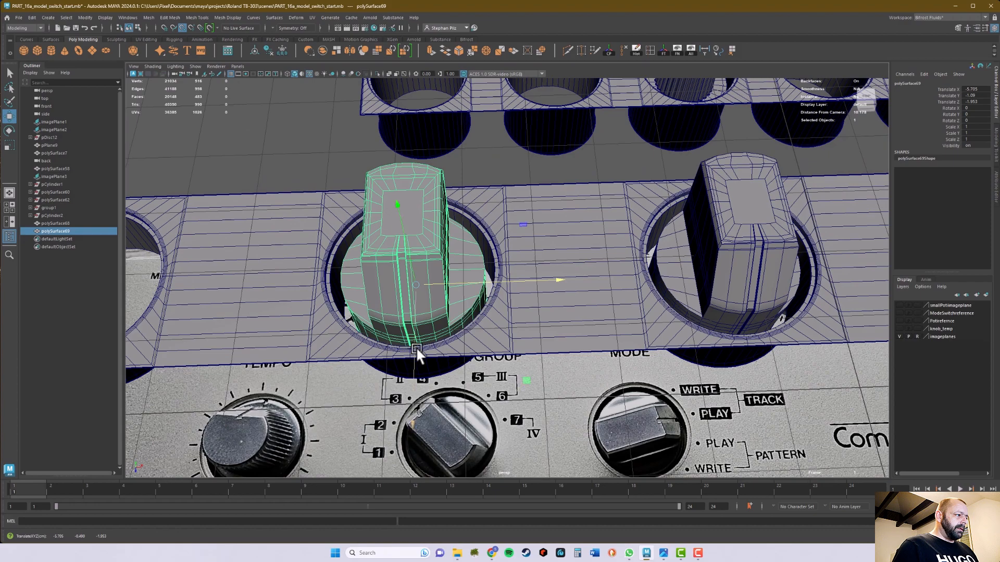
key("q")
Step: Select both switches and create a new display layer containing them
left_click_drag(570, 329, 539, 327, "alt")
scroll(622, 314, "down", 5)
left_click(608, 319, "shift")
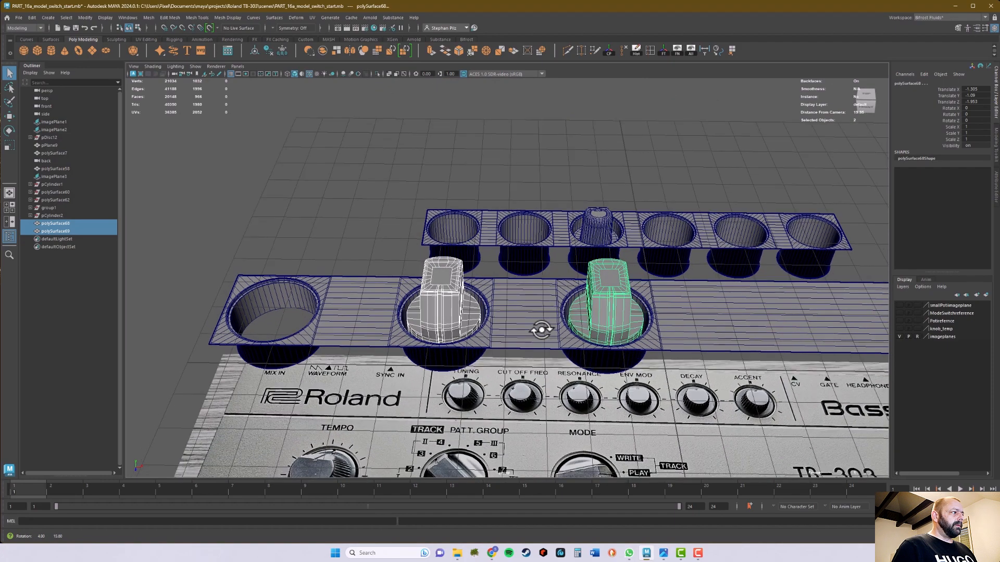
left_click(985, 295)
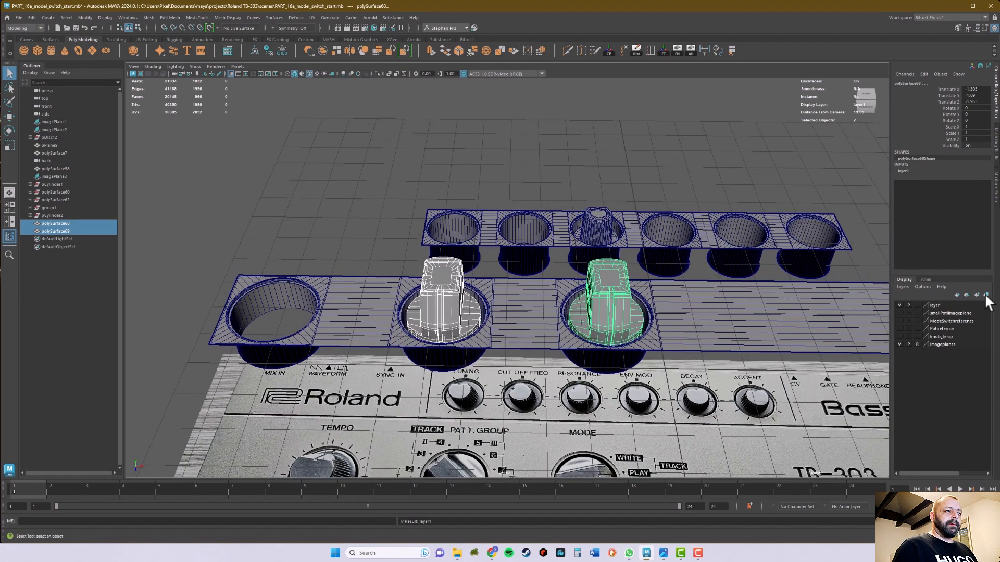
Step: Rename the new display layer to TrackModeSwitches, hide it and clear the selection
double_click(941, 305)
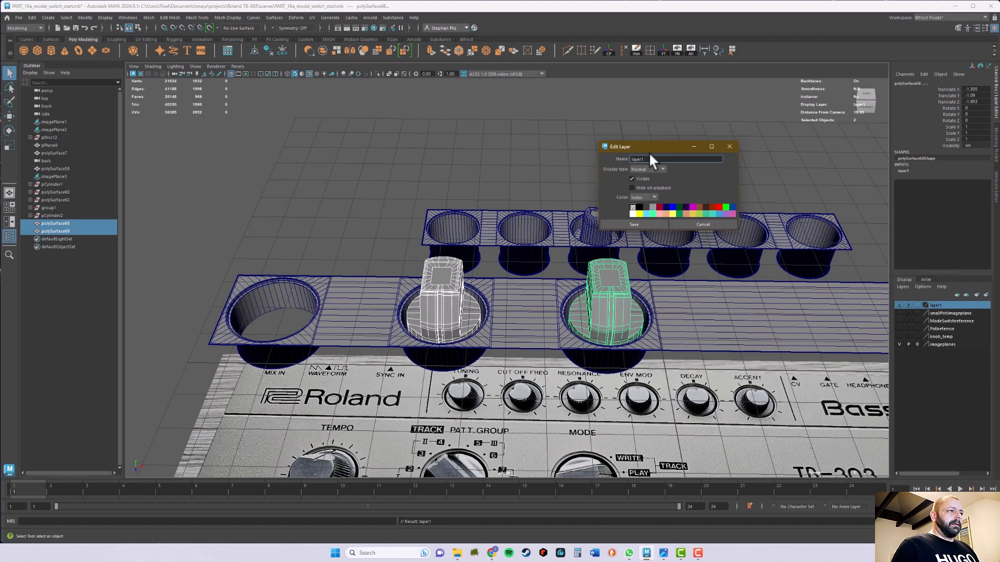
left_click_drag(647, 159, 618, 154)
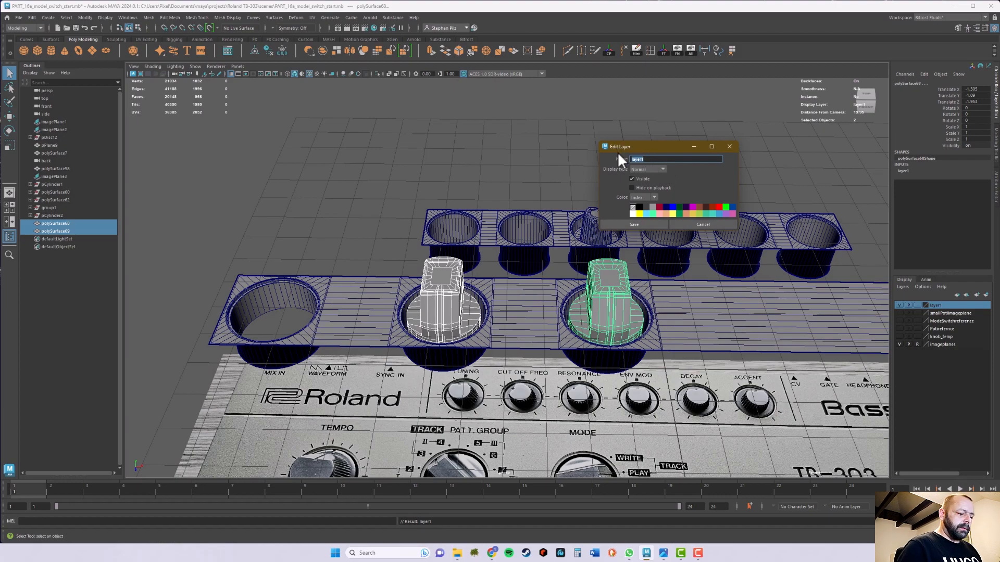
type("TrackMode")
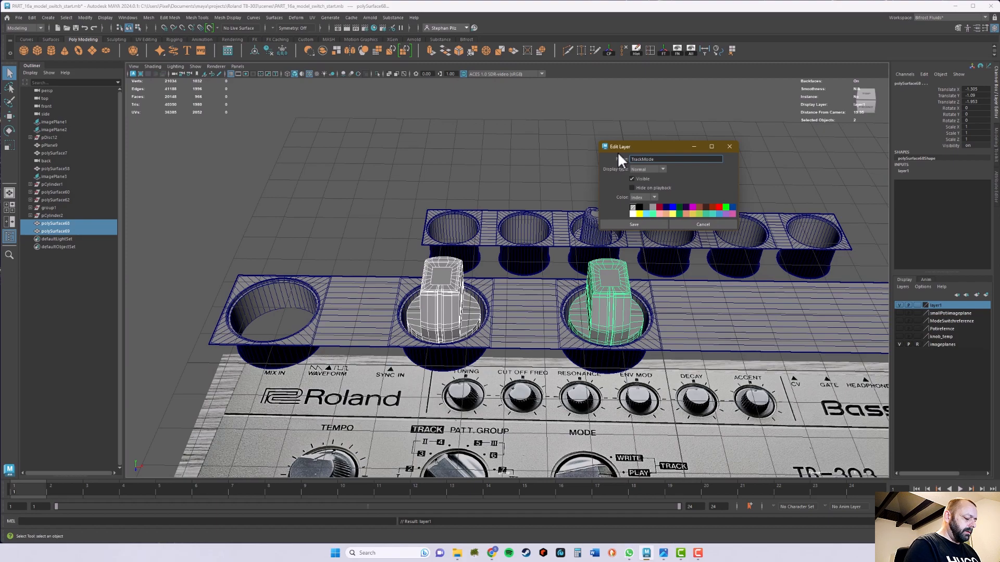
type("Switches")
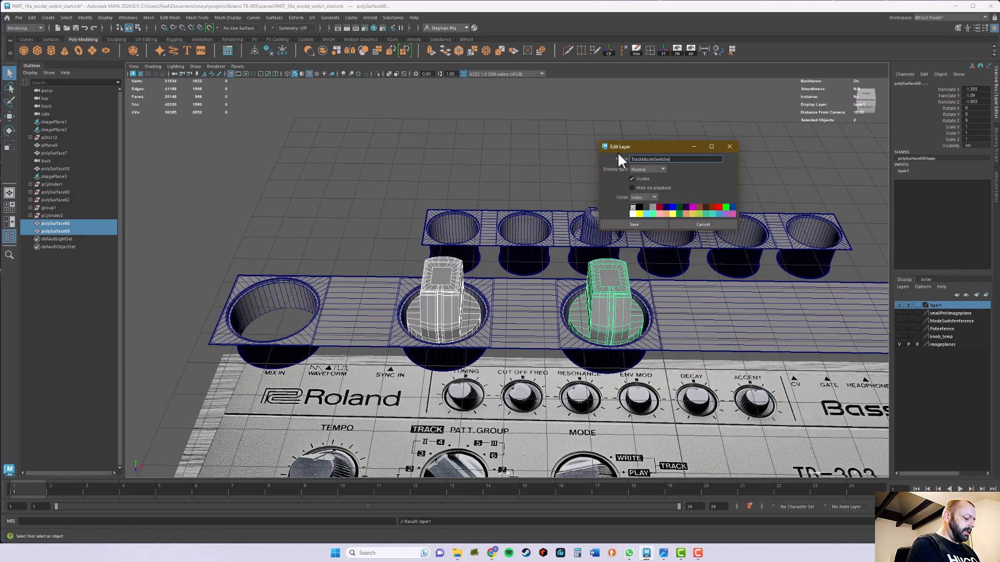
left_click(645, 225)
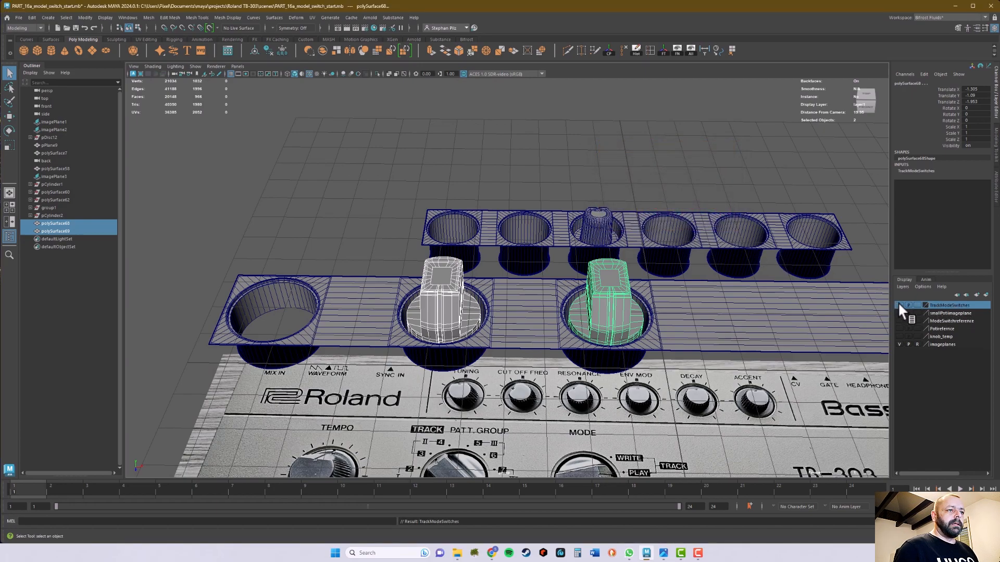
left_click(899, 305)
left_click(729, 167)
Step: Select the parent group of the potentiometer knob in the third small hole
middle_click_drag(667, 179, 610, 205, "alt")
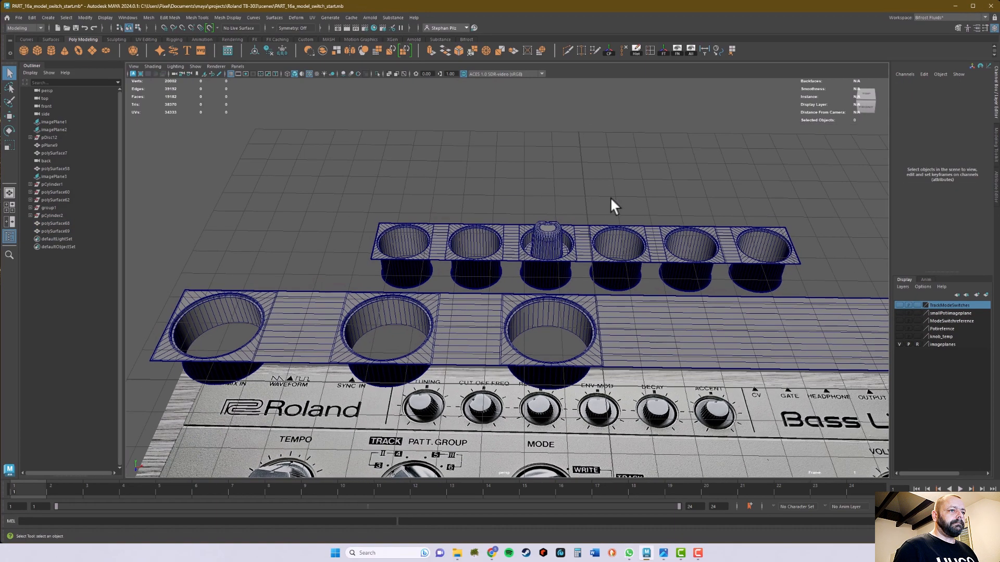
left_click_drag(552, 199, 540, 223, "alt")
right_click_drag(539, 223, 698, 163, "alt")
middle_click_drag(662, 200, 621, 283, "alt")
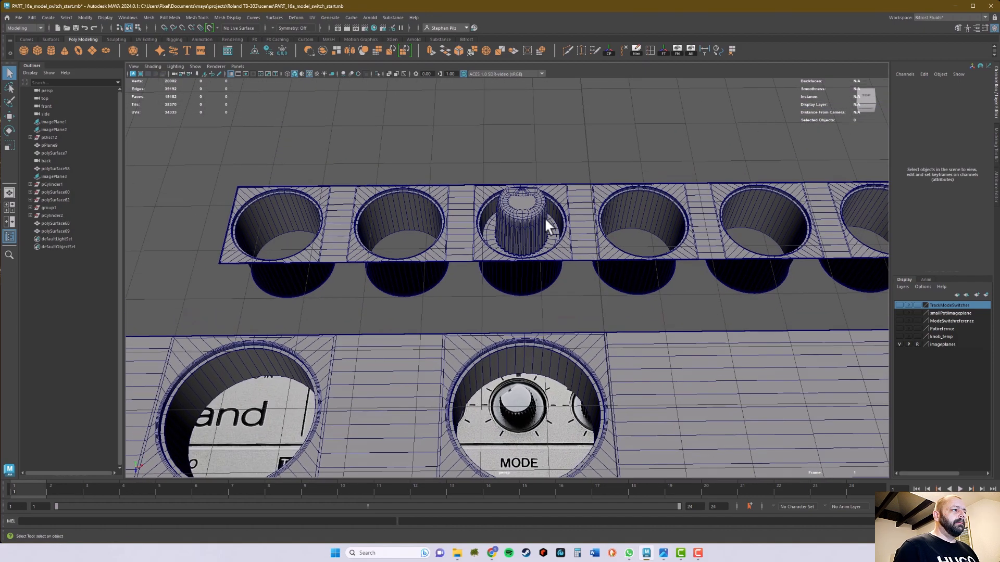
left_click(539, 221)
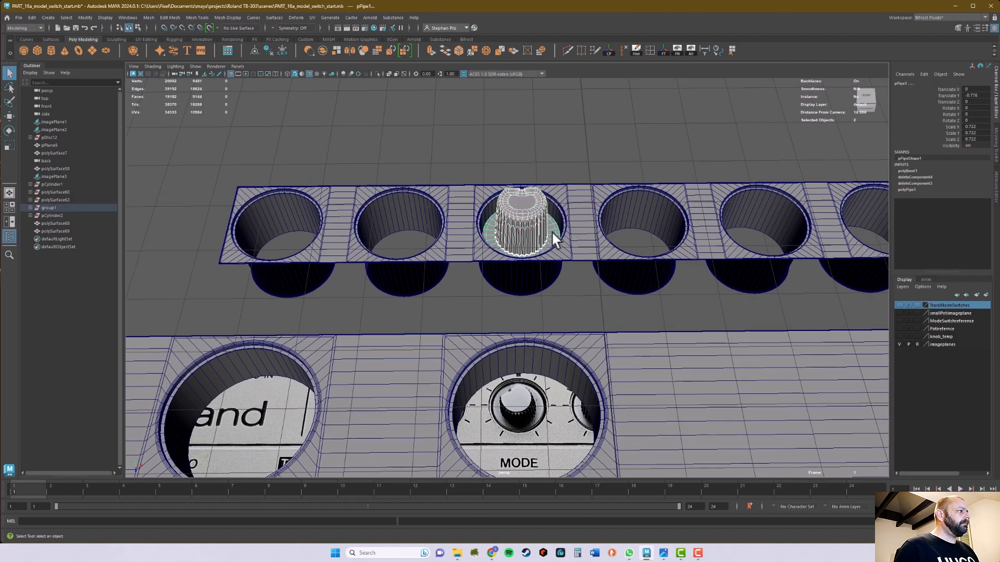
left_click(587, 142)
left_click(513, 224)
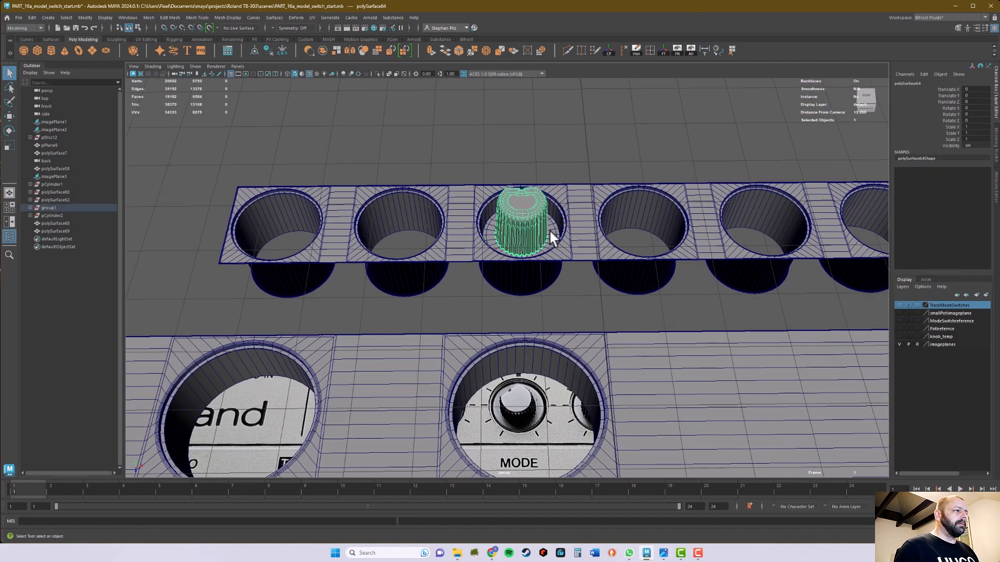
key("Up")
key("ctrl+z")
key("ctrl+z")
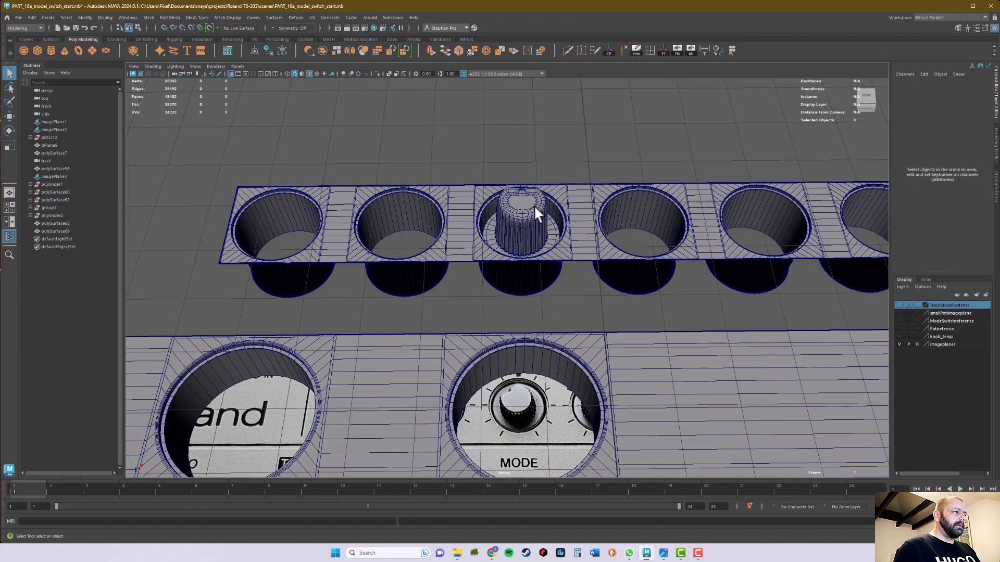
left_click(527, 205)
key("Up")
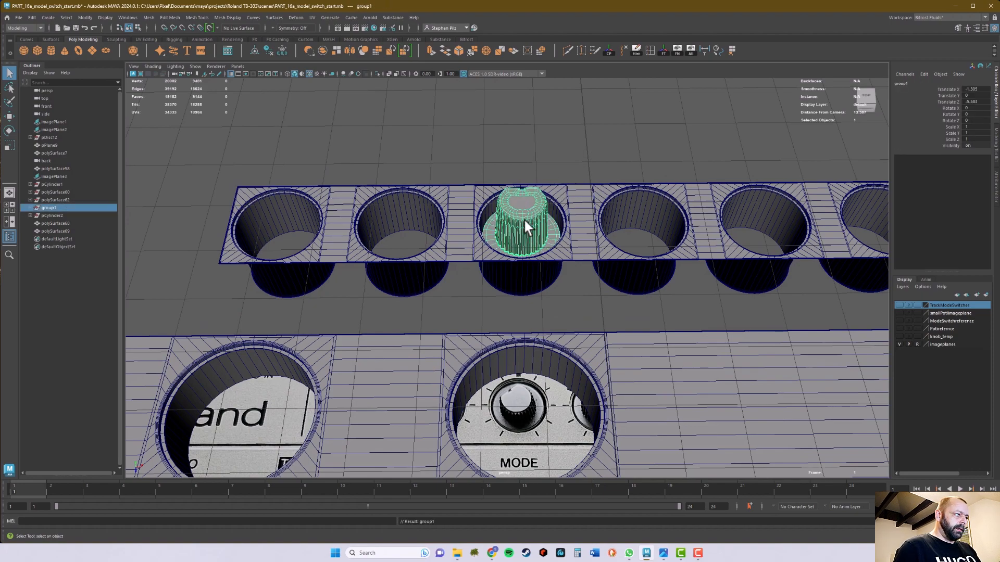
Step: Rename the potentiometer knob's group to Potis
left_click_drag(522, 205, 522, 246, "alt")
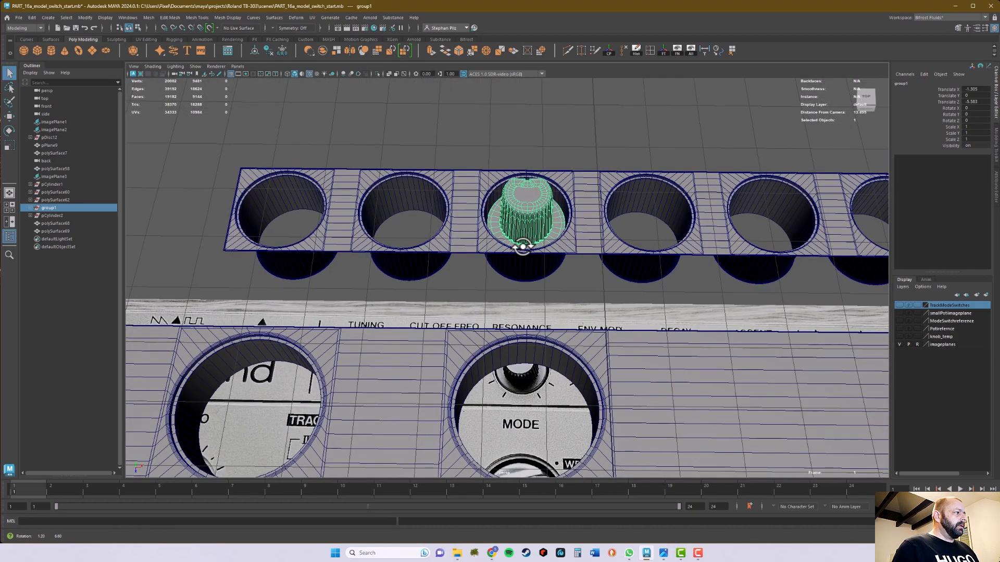
double_click(52, 207)
type("K")
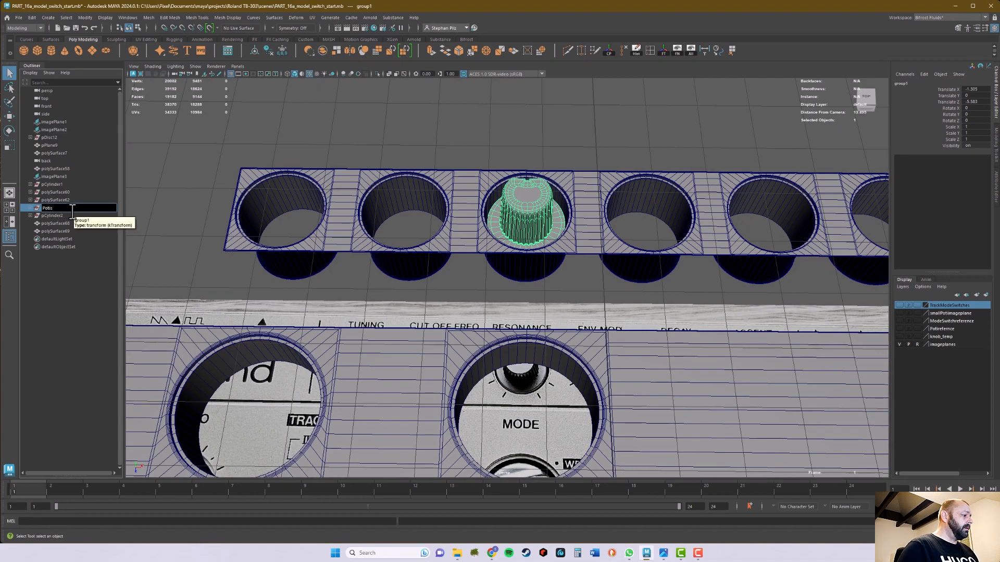
type("otis")
key("Return")
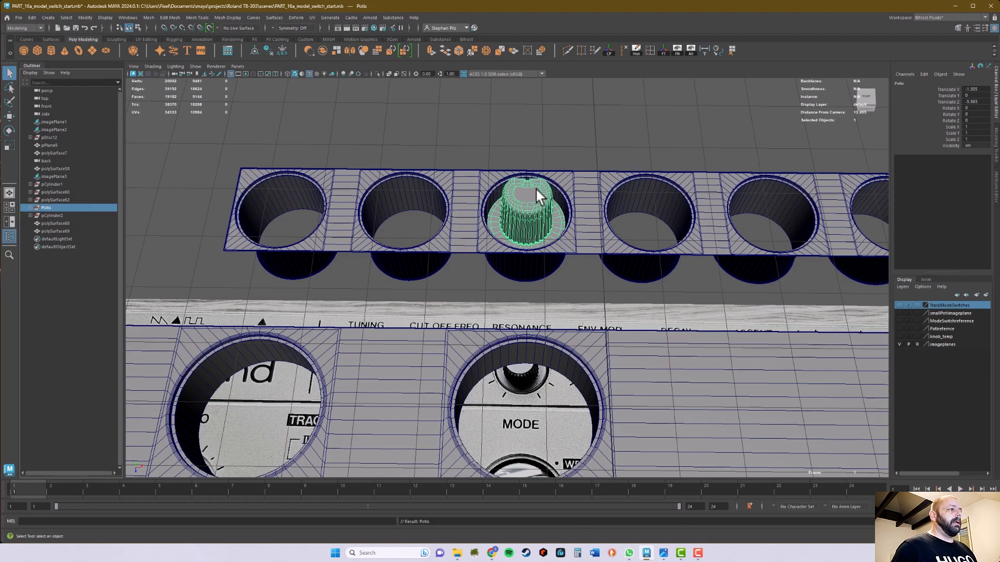
Step: Duplicate the Potis knob group and snap the copy into the centre of the fourth small hole
left_click_drag(593, 225, 495, 243, "alt")
key("ctrl+d")
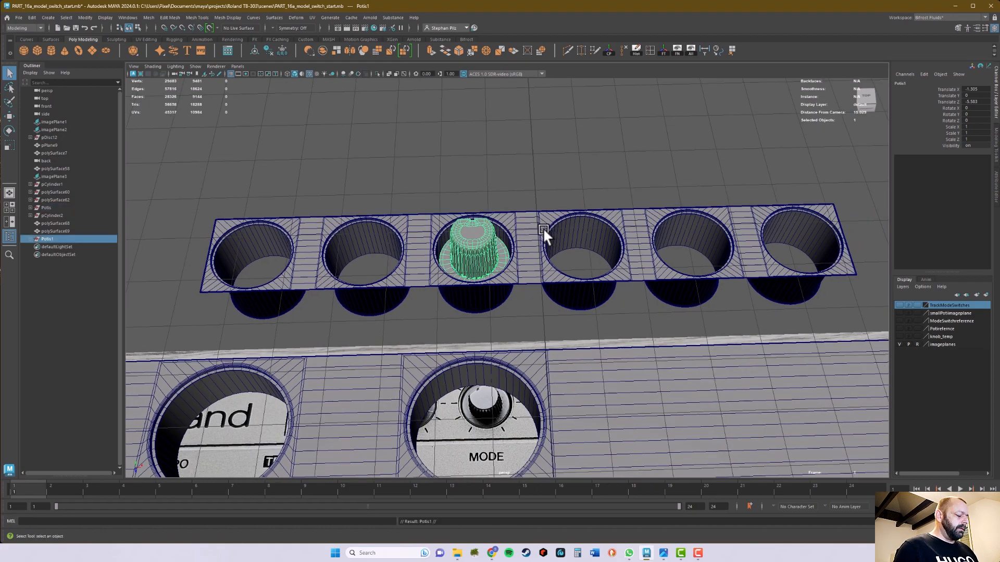
key("w")
left_click_drag(605, 242, 697, 245)
right_click_drag(697, 245, 669, 283, "alt")
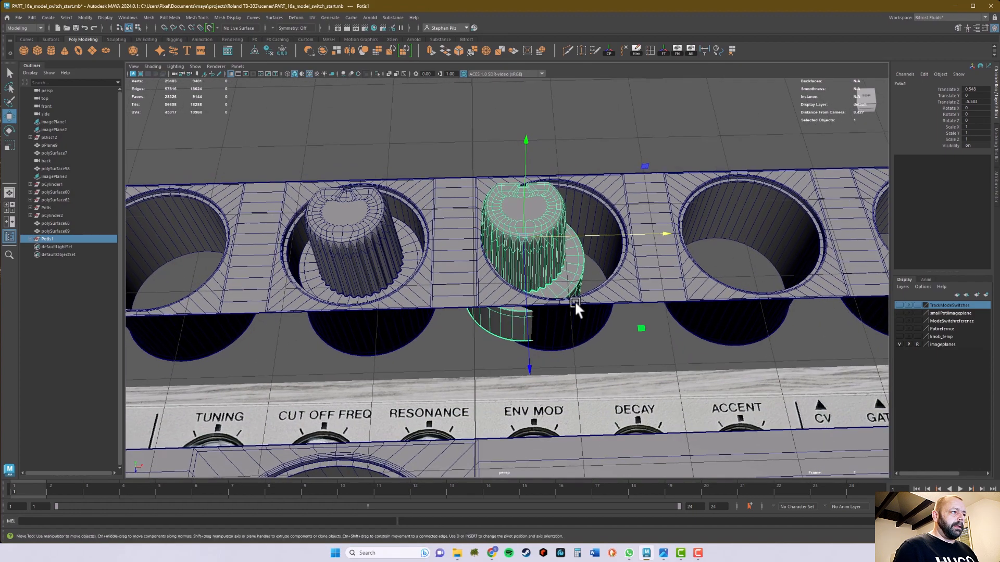
left_click_drag(599, 293, 592, 314, "alt")
middle_click_drag(567, 334, 516, 381, "alt")
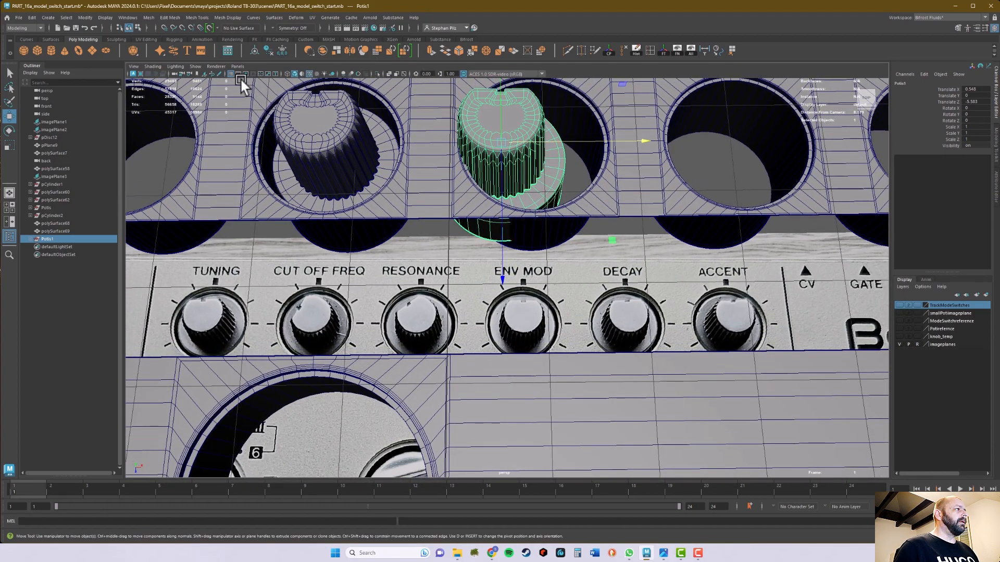
left_click_drag(599, 141, 612, 148)
key("v")
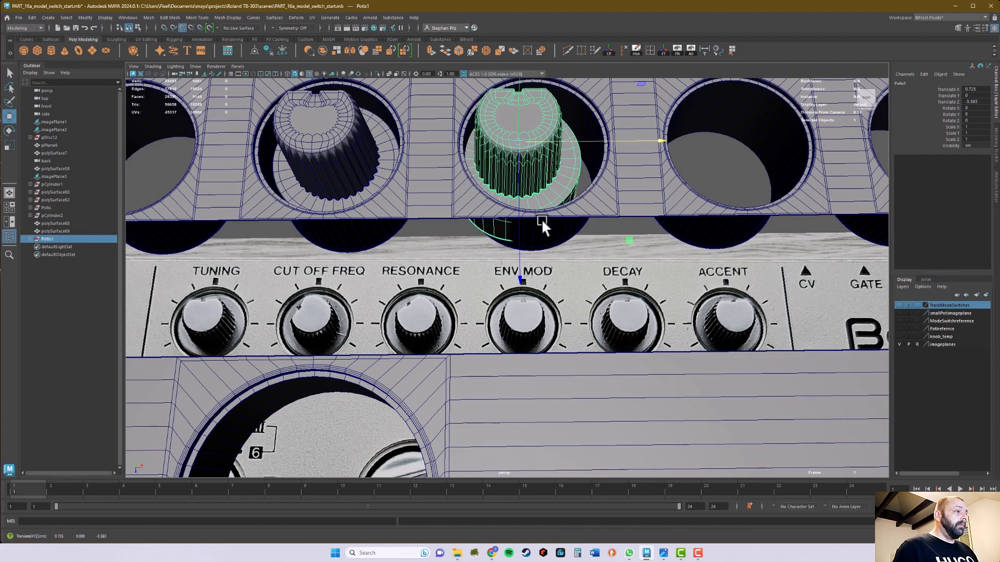
middle_click_drag(536, 209, 537, 207)
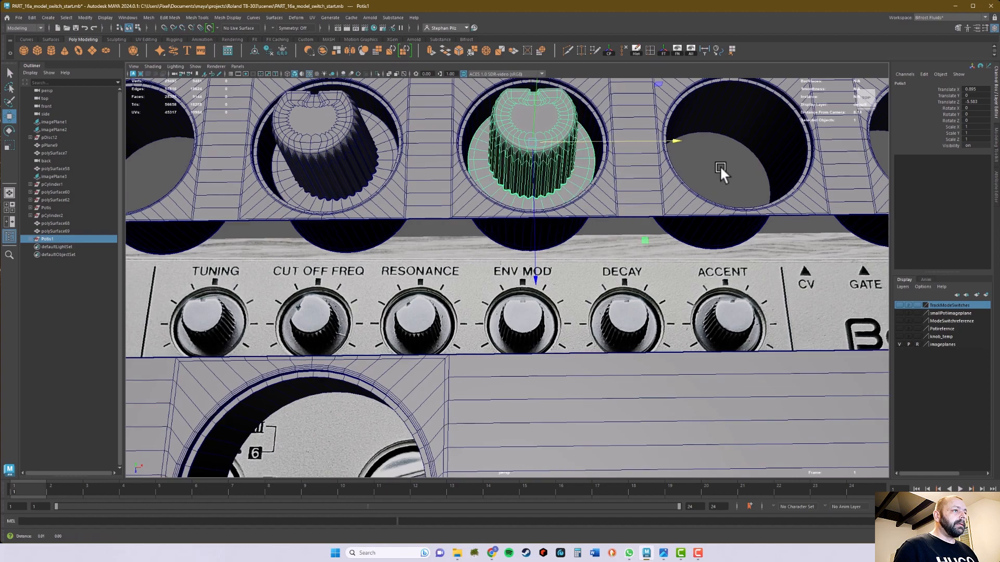
Step: Duplicate the knob group twice more and snap the copies into the fifth and sixth small holes
middle_click_drag(727, 164, 292, 311, "alt")
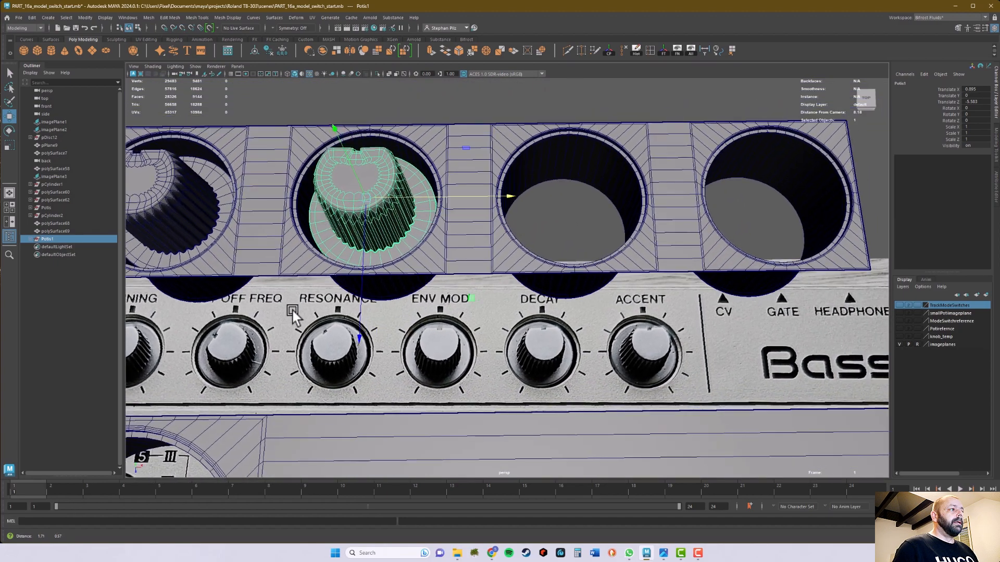
key("ctrl+d")
middle_click(587, 198)
middle_click_drag(604, 214, 312, 270, "alt")
key("ctrl+d")
middle_click_drag(542, 259, 620, 254)
Step: Duplicate the knob group from the sixth hole and snap the copy into the second small hole
right_click_drag(620, 254, 319, 263, "alt")
middle_click_drag(319, 263, 740, 220, "alt")
middle_click_drag(558, 223, 357, 224, "alt")
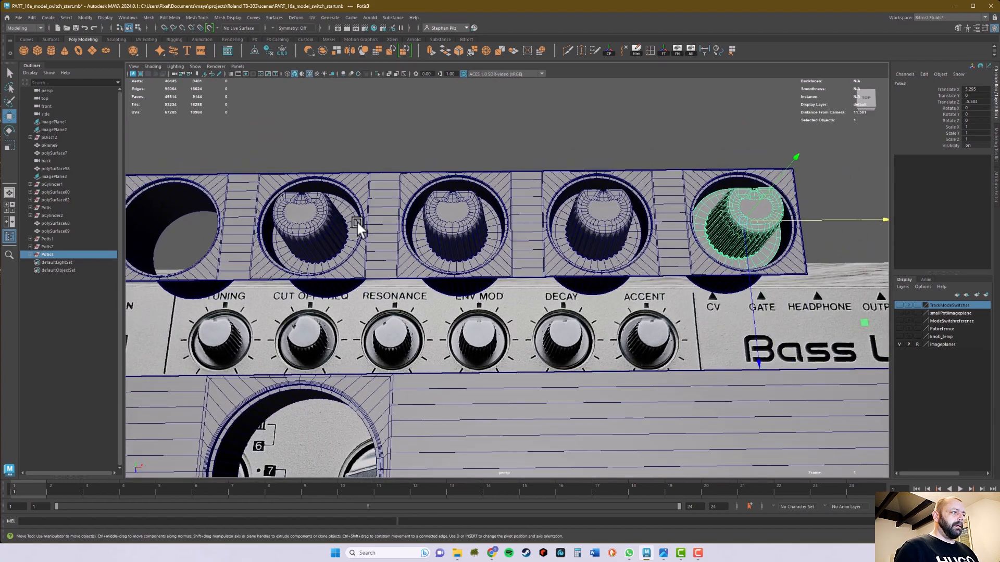
key("ctrl+d")
left_click_drag(858, 218, 330, 223)
middle_click_drag(330, 223, 826, 223, "alt")
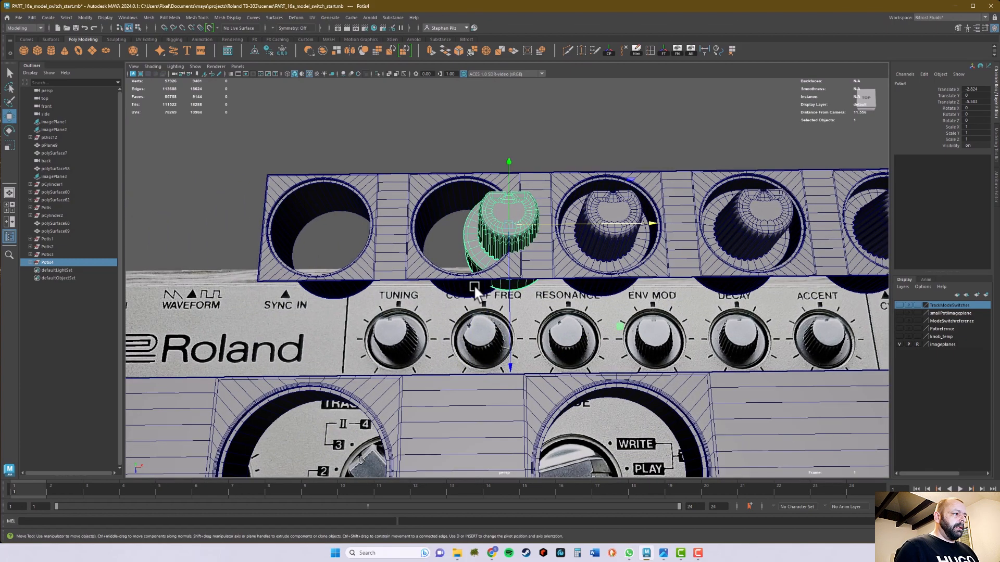
key("v")
middle_click_drag(462, 273, 464, 271)
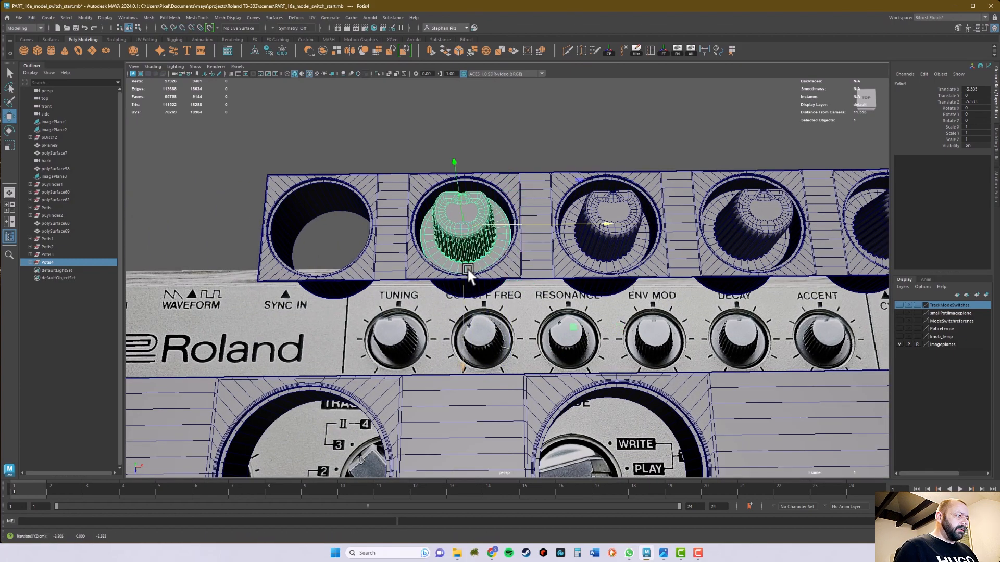
Step: Duplicate the second hole's knob group, snap the copy into the first small hole and clear the selection
key("ctrl+d")
left_click_drag(587, 224, 457, 216)
key("v")
middle_click_drag(314, 273, 315, 273)
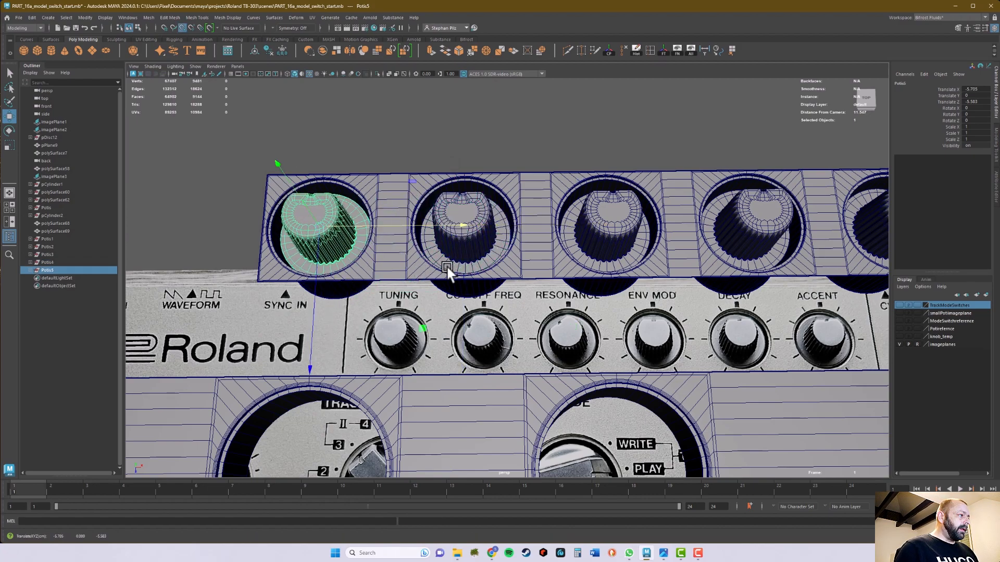
scroll(506, 219, "down", 5)
left_click_drag(644, 247, 486, 217, "alt")
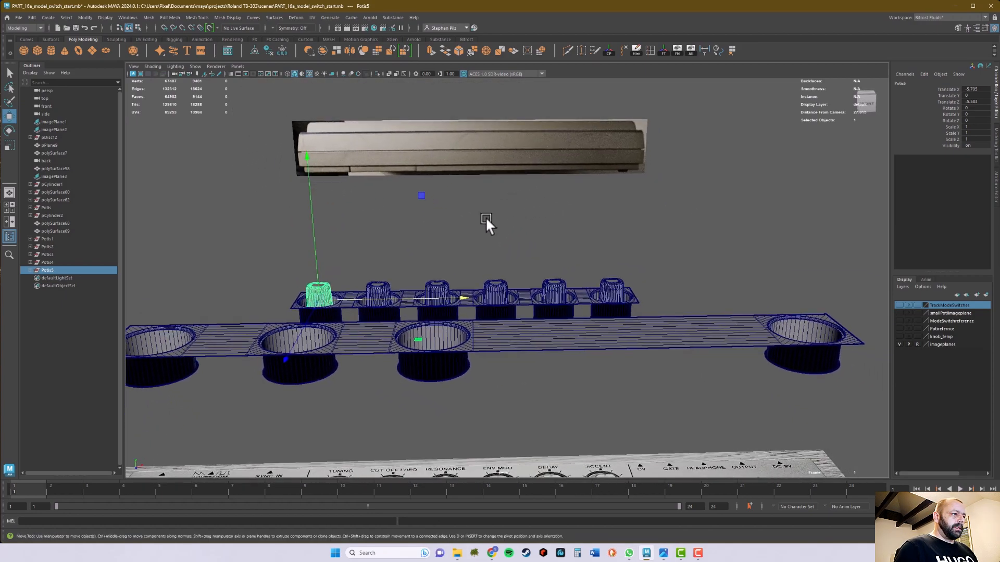
left_click(195, 239)
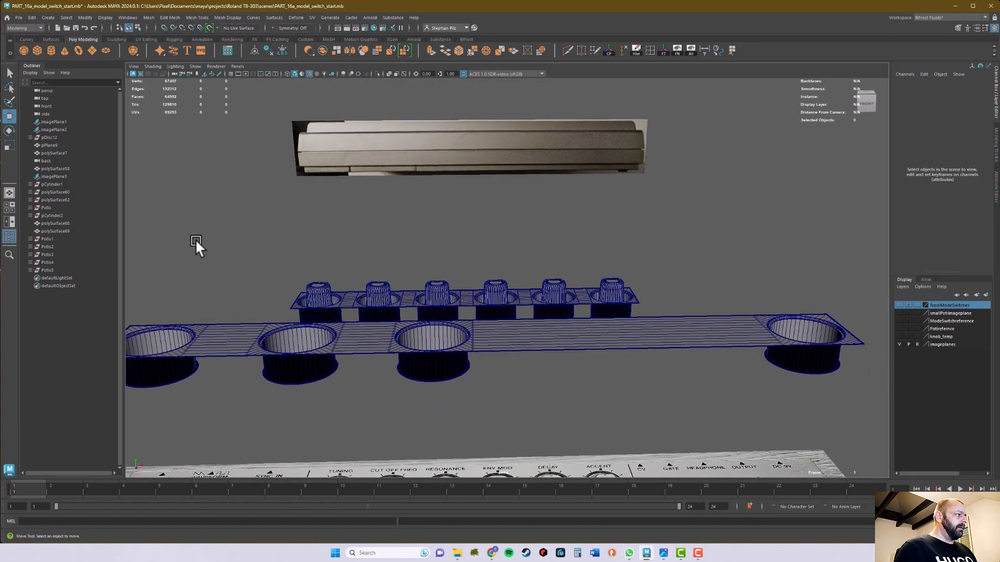
left_click(49, 238)
left_click(53, 269, "shift")
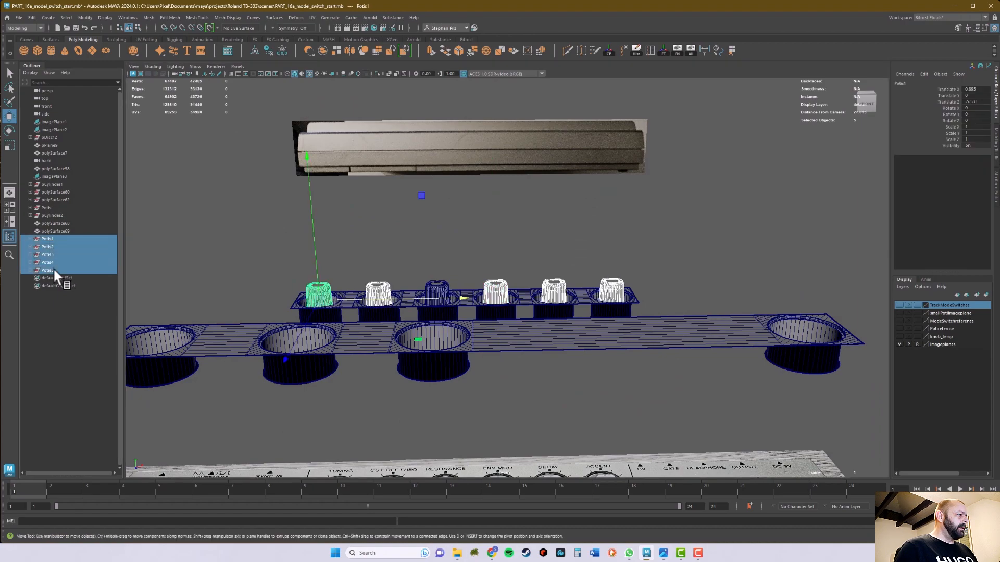
left_click(451, 249)
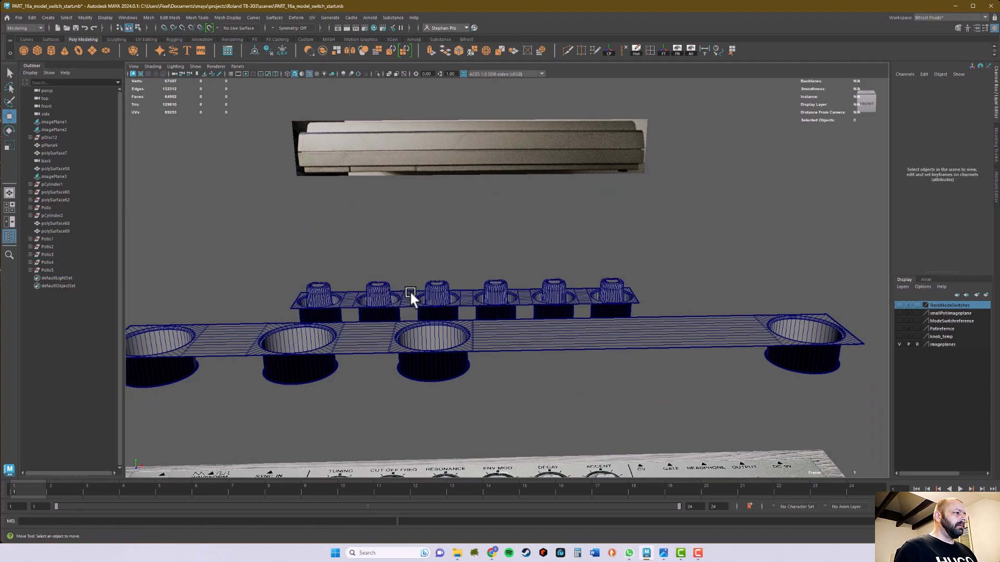
Step: Select all six potentiometer knobs in the small holes and move the selection up to their parent groups
left_click(436, 291)
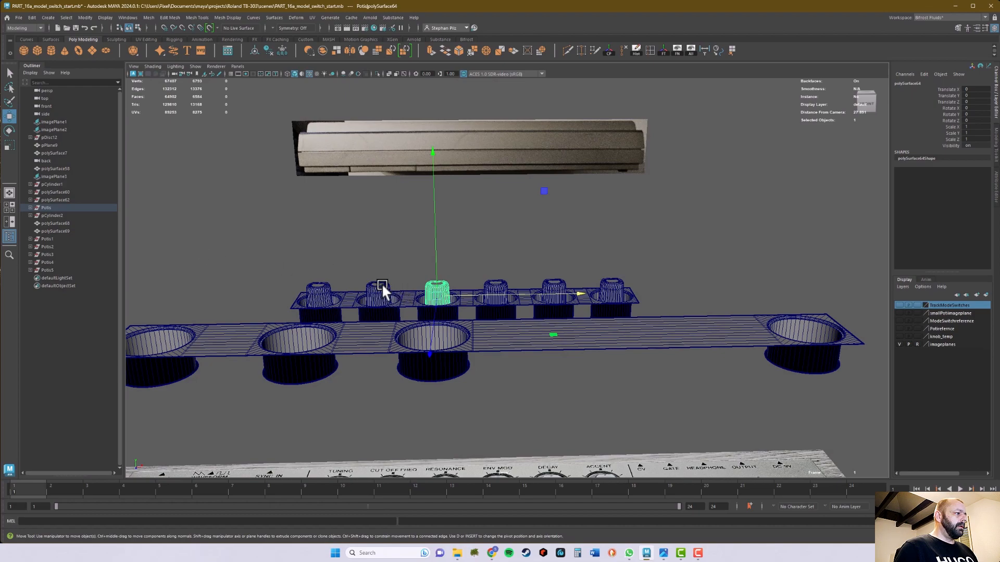
left_click(377, 286, "shift")
left_click(313, 288, "shift")
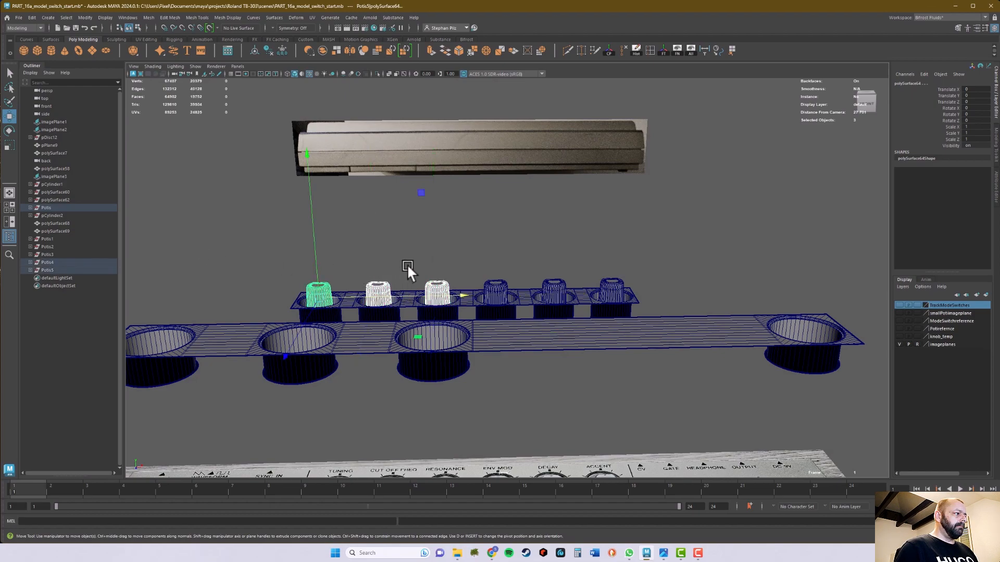
left_click(496, 286, "shift")
left_click(564, 284, "shift")
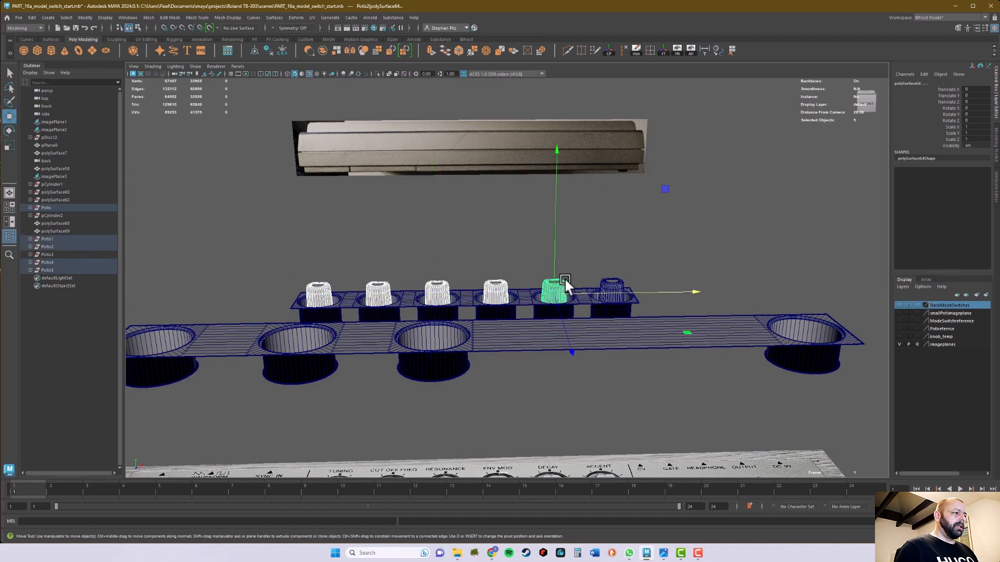
left_click(612, 285, "shift")
left_click_drag(553, 217, 495, 323, "alt")
scroll(553, 311, "up", 5)
key("Up")
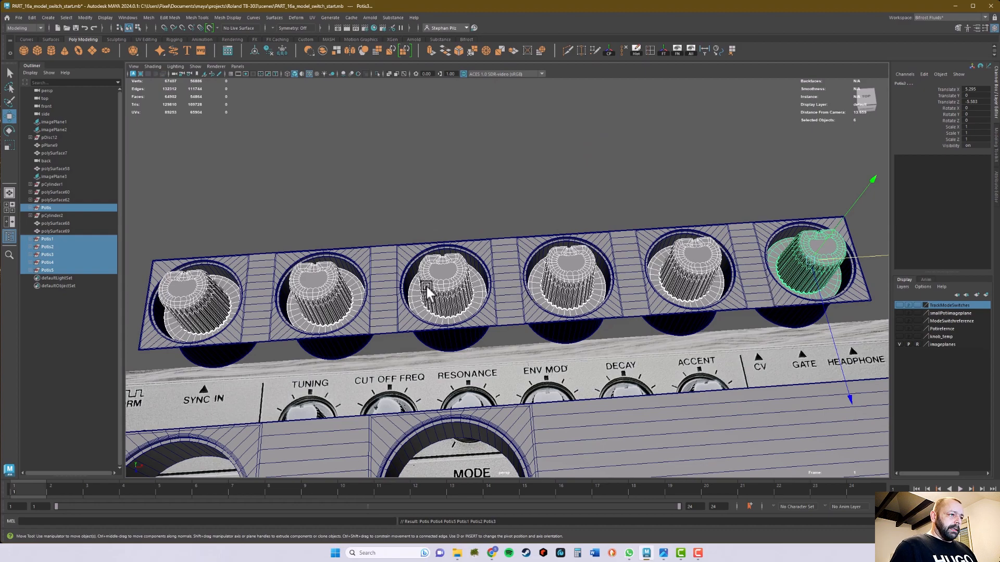
Step: Create a display layer from the selected knob groups and name it TCREDApotis
middle_click_drag(429, 313, 431, 263, "alt")
left_click_drag(431, 261, 568, 281, "alt")
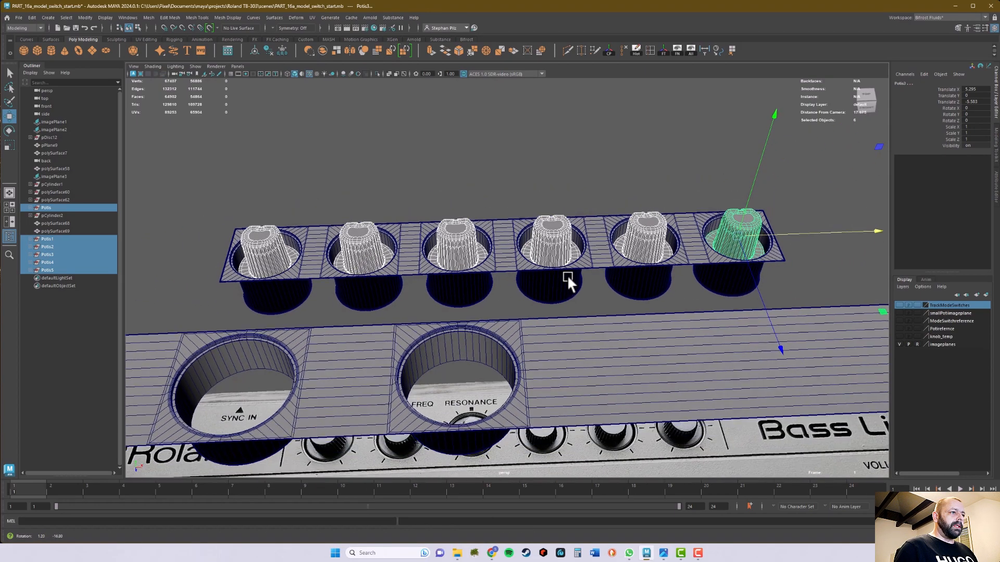
left_click(985, 296)
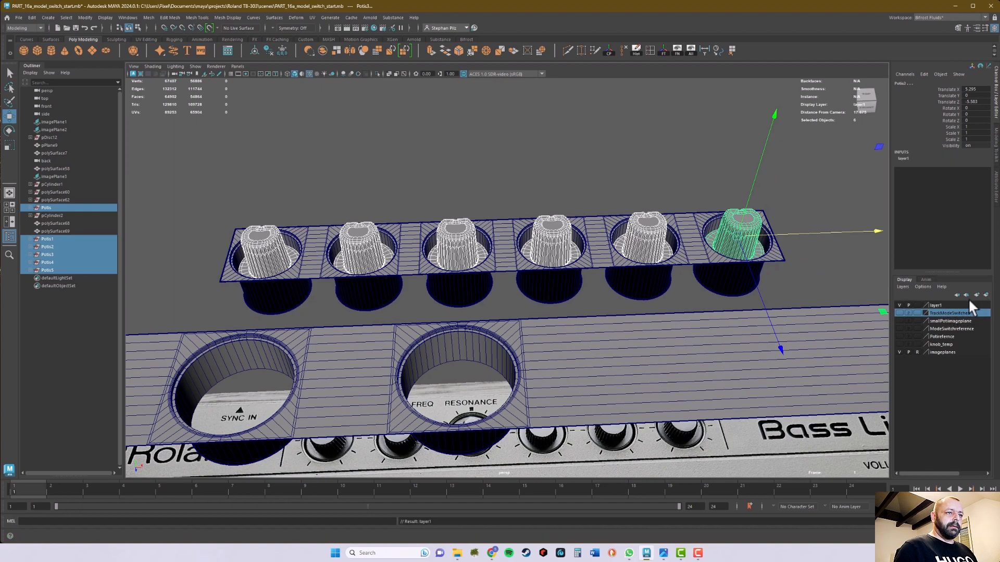
double_click(955, 307)
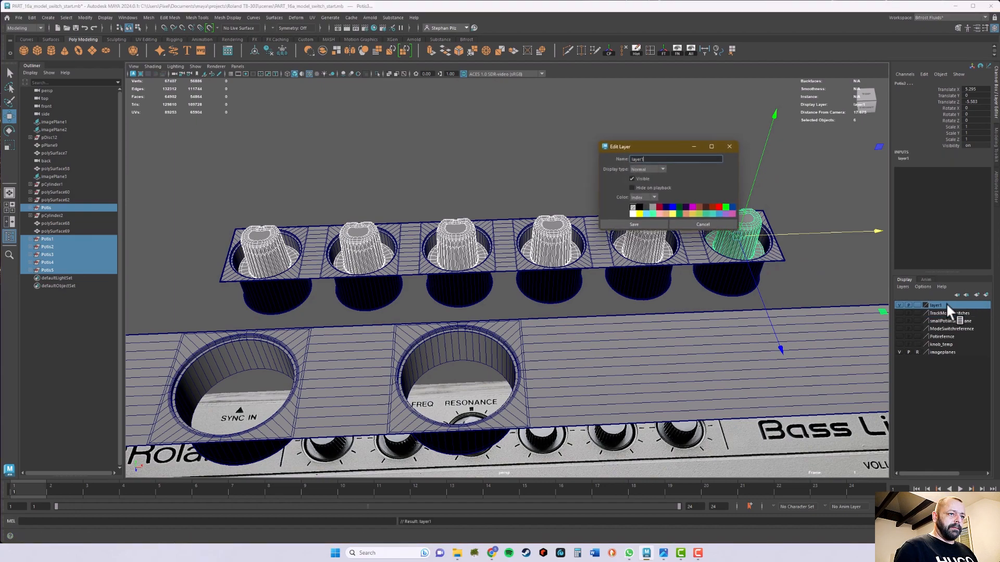
double_click(648, 160)
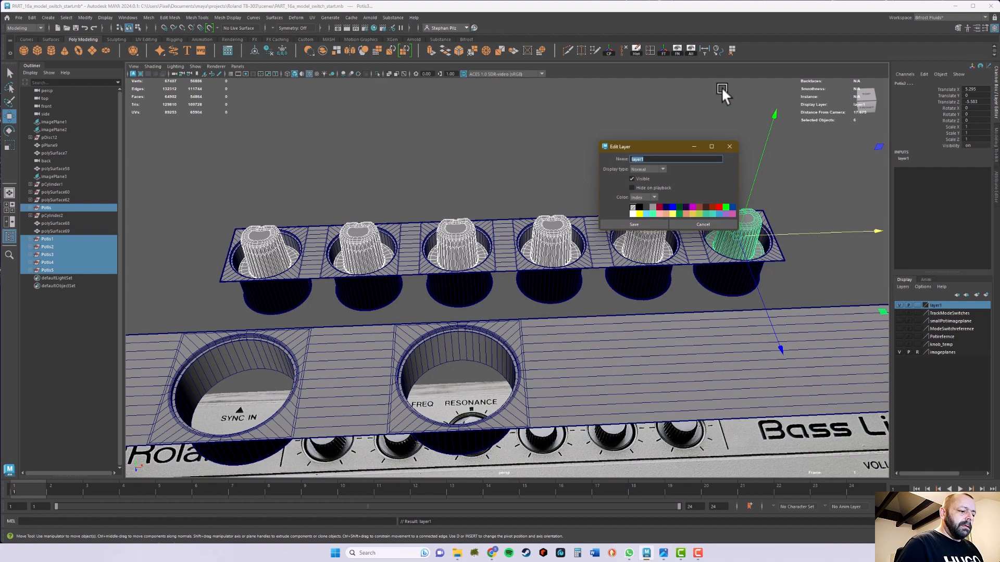
type("TCREDApotis")
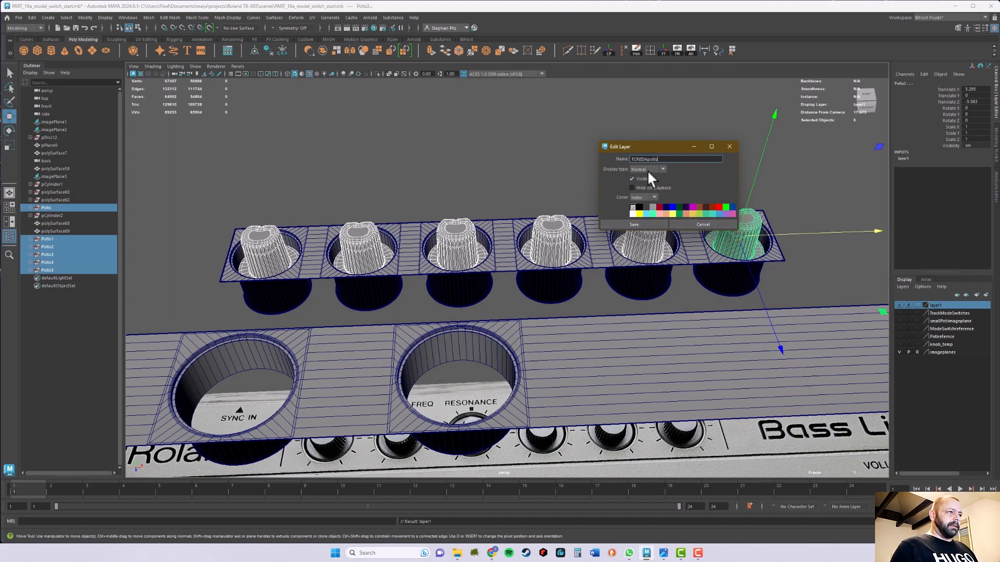
left_click(646, 225)
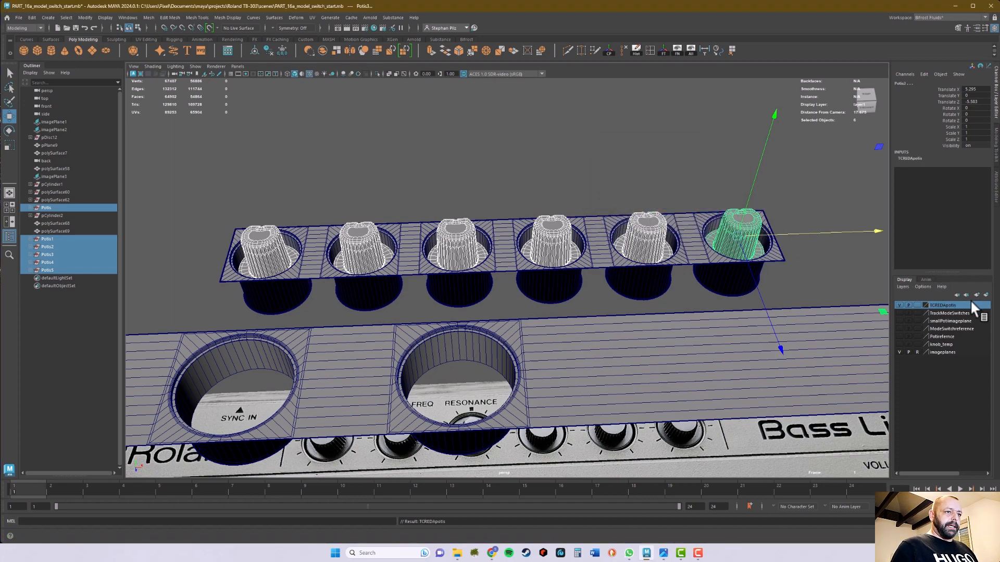
Step: Hide the TCREDApotis layer, switch to the Select tool and clear the selection
left_click(899, 305)
left_click_drag(798, 284, 739, 279, "alt")
key("q")
right_click_drag(764, 286, 578, 290, "alt")
left_click_drag(578, 290, 579, 296, "alt")
left_click(601, 212)
middle_click_drag(576, 210, 562, 214, "alt")
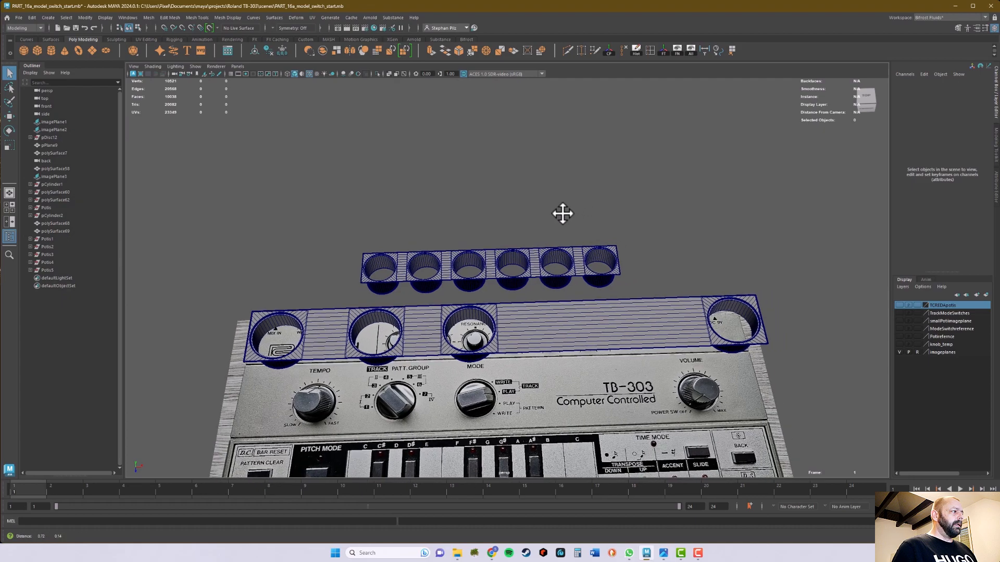
left_click_drag(563, 213, 555, 201, "alt")
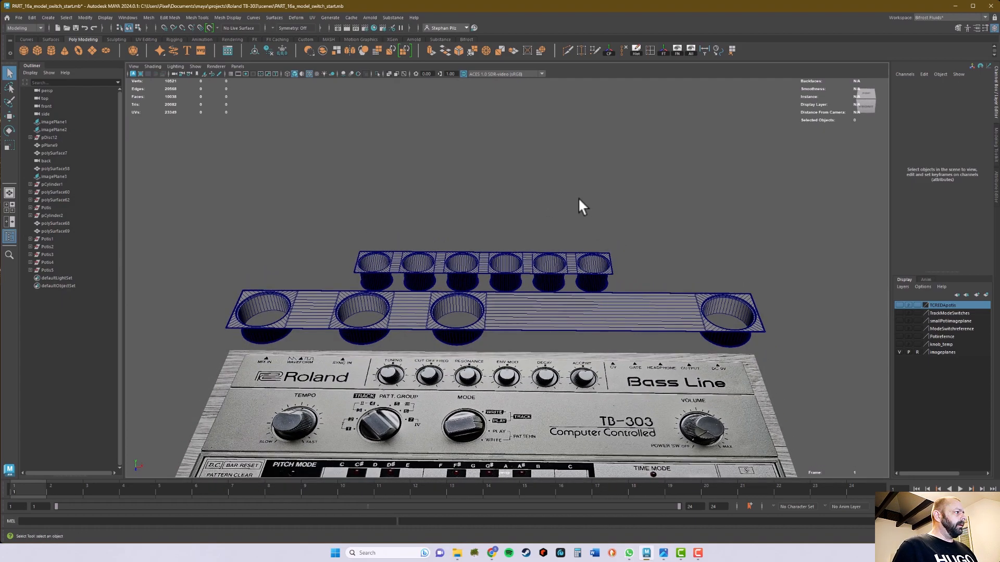
Step: Examine the small-hole plate and the large-hole plate against the TB-303 reference image
left_click(527, 264)
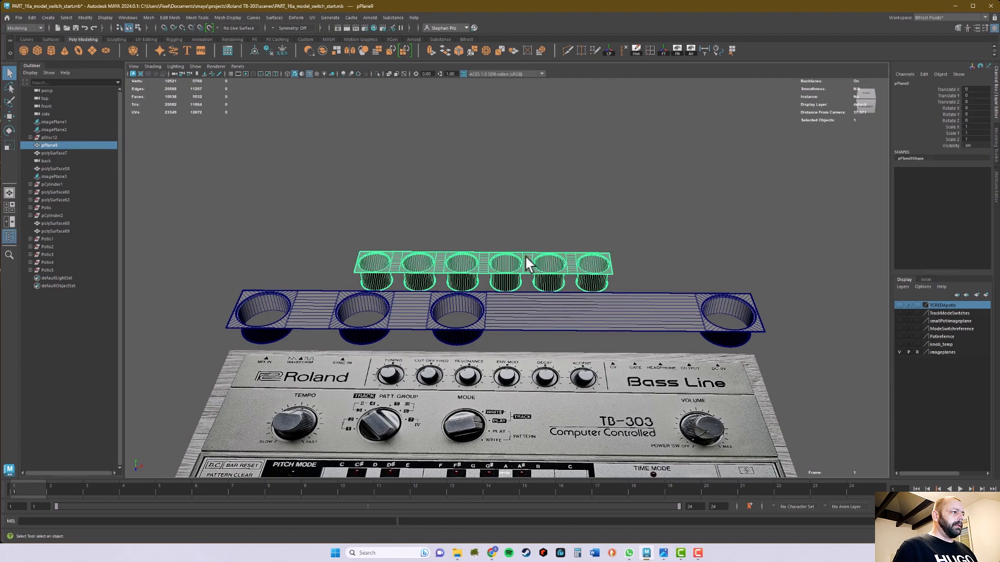
right_click_drag(426, 235, 471, 233, "alt")
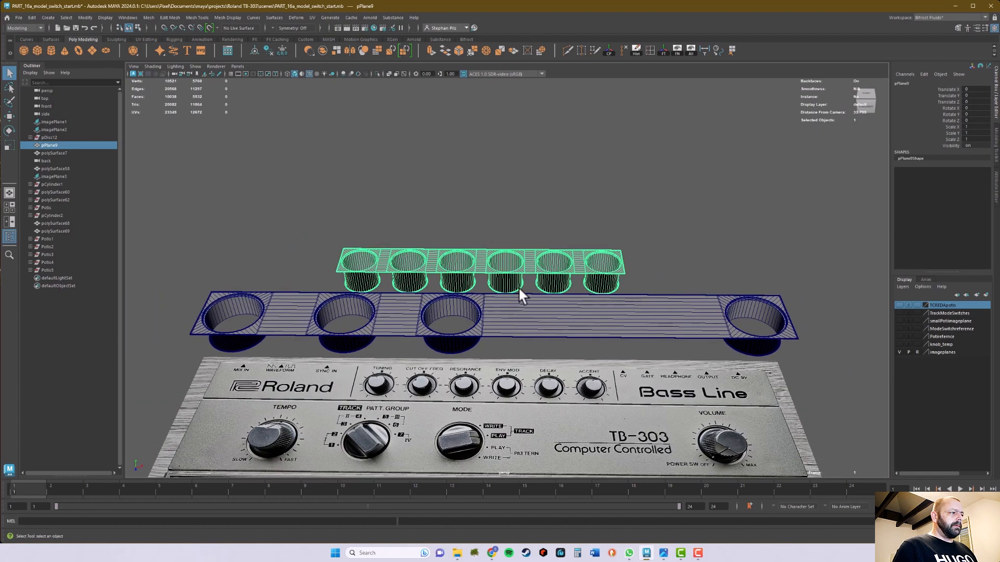
left_click_drag(552, 327, 553, 317, "alt")
left_click(548, 318)
left_click_drag(548, 318, 528, 335, "alt")
right_click_drag(528, 335, 665, 319, "alt")
right_click_drag(585, 322, 557, 293, "alt")
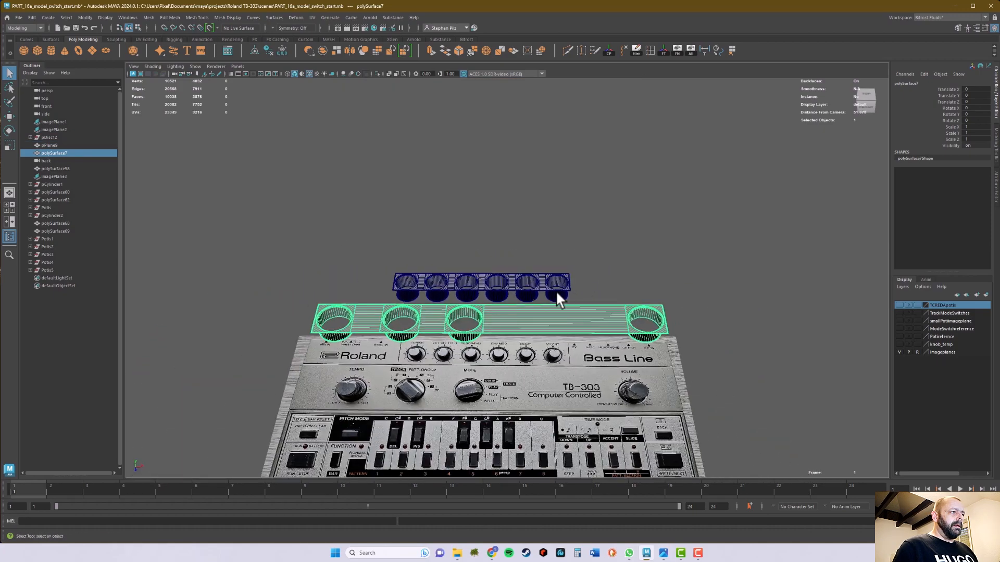
Step: Show all hidden display layers and select all the geometry in the scene
left_click_drag(899, 305, 901, 347)
key("a")
scroll(571, 287, "down", 3)
left_click_drag(335, 116, 633, 438)
left_click_drag(631, 351, 635, 276, "alt")
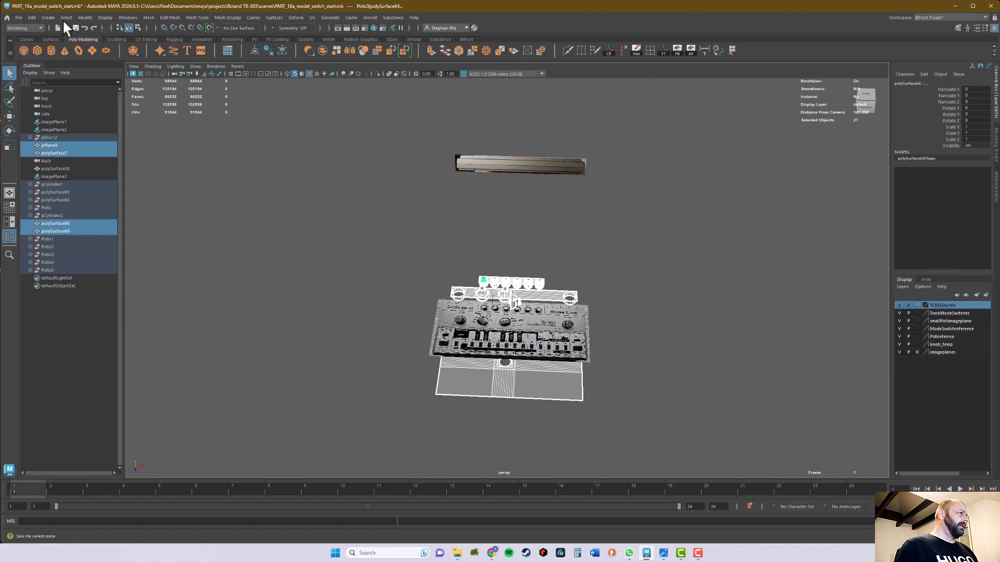
Step: Delete all construction history in the scene and clear the selection
left_click(31, 18)
mouse_move(92, 116)
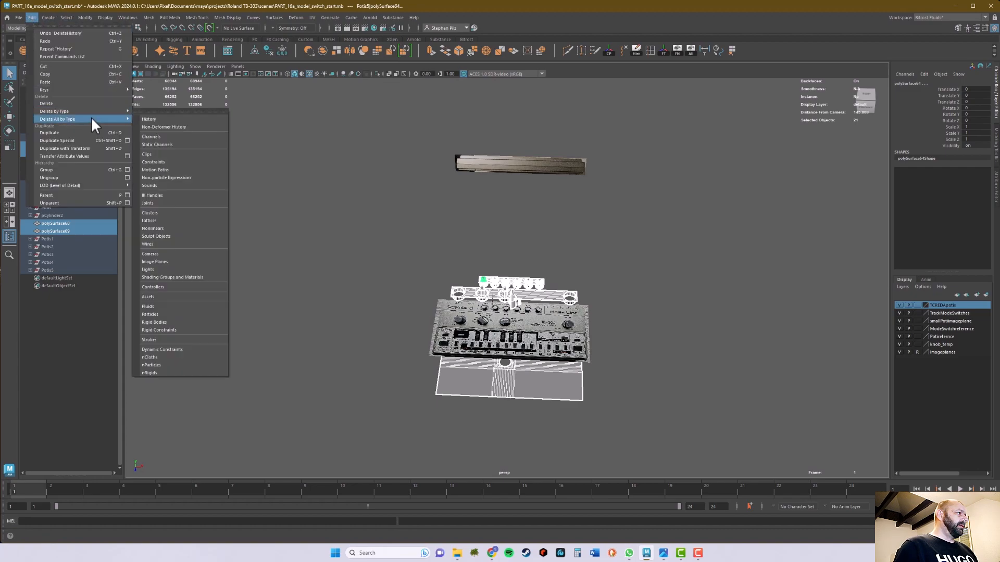
left_click(150, 117)
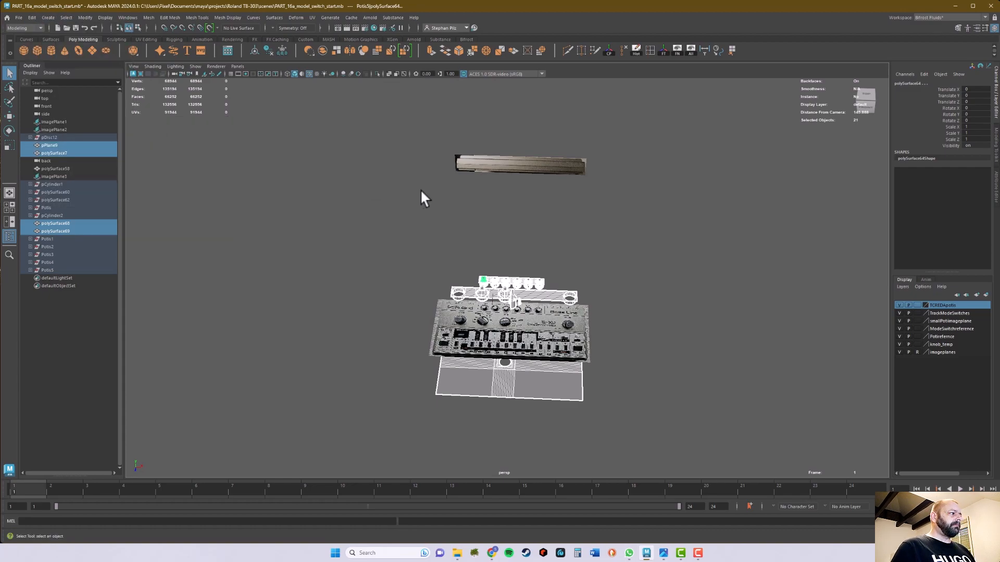
left_click(615, 260)
Step: Hide every display layer again except imageplanes
left_click_drag(615, 260, 591, 250, "alt")
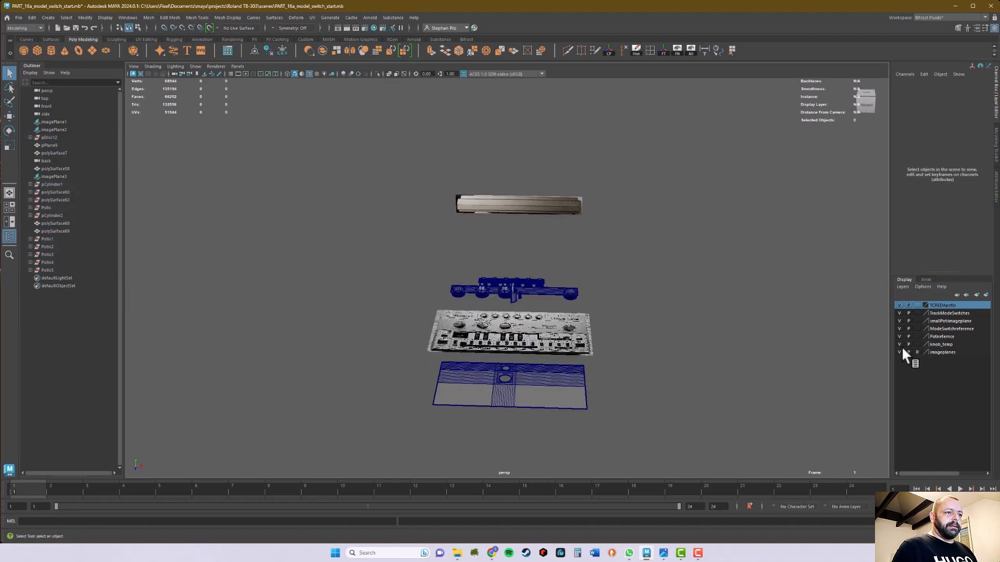
left_click_drag(900, 335, 900, 319)
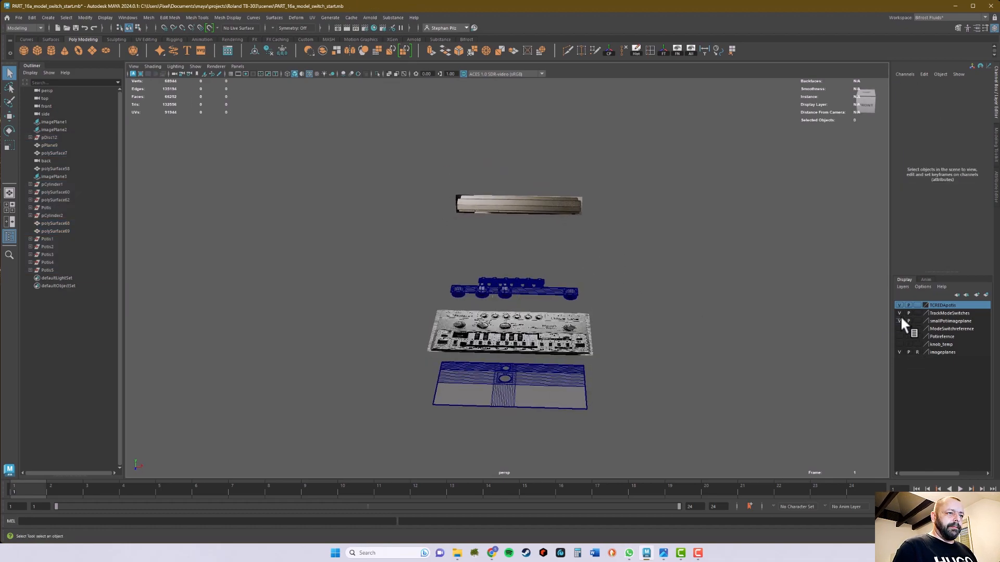
left_click(898, 312)
left_click_drag(644, 288, 631, 312, "alt")
right_click_drag(524, 304, 852, 305, "alt")
middle_click_drag(721, 271, 687, 162, "alt")
right_click_drag(689, 269, 599, 271, "alt")
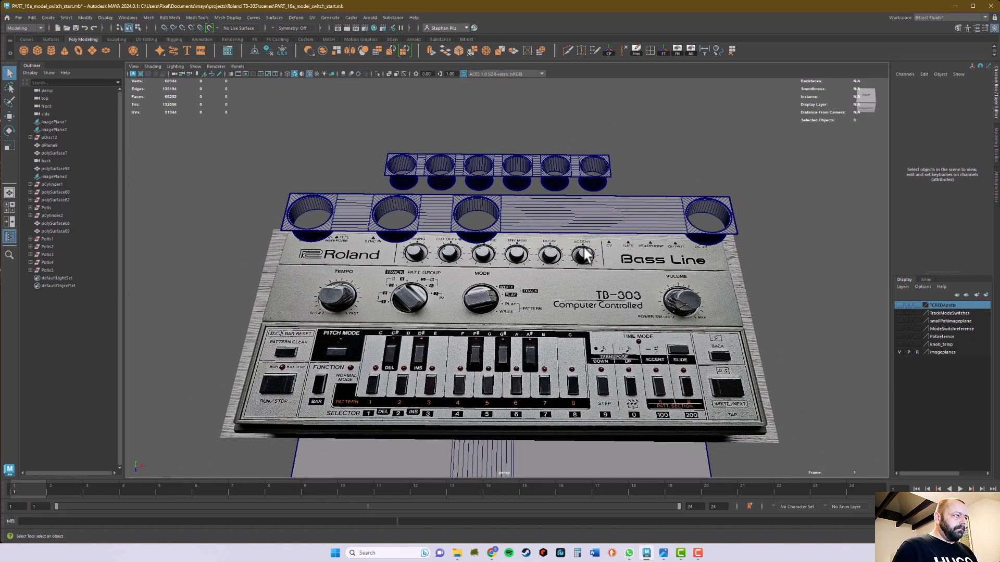
Step: Show the TCREDApotis layer and select the potentiometer knob in the sixth small hole
right_click_drag(547, 288, 544, 289, "alt")
left_click_drag(545, 291, 545, 272, "alt")
middle_click_drag(516, 287, 556, 286, "alt")
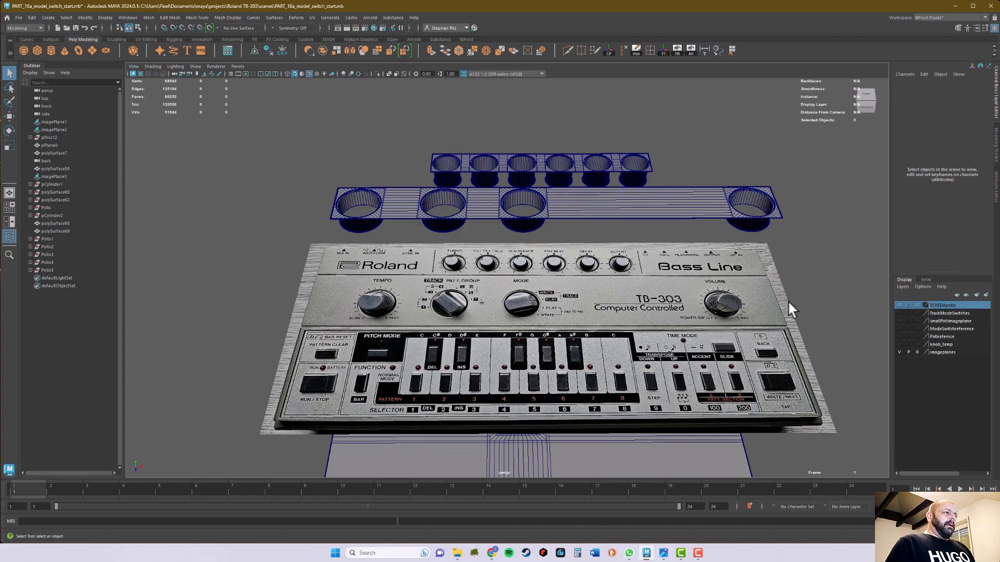
left_click(899, 305)
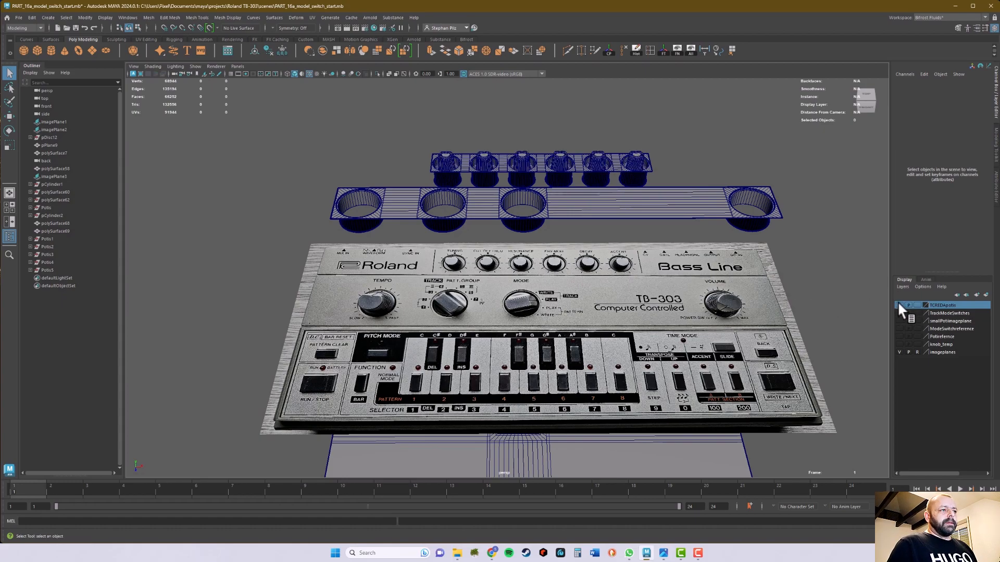
left_click(637, 163)
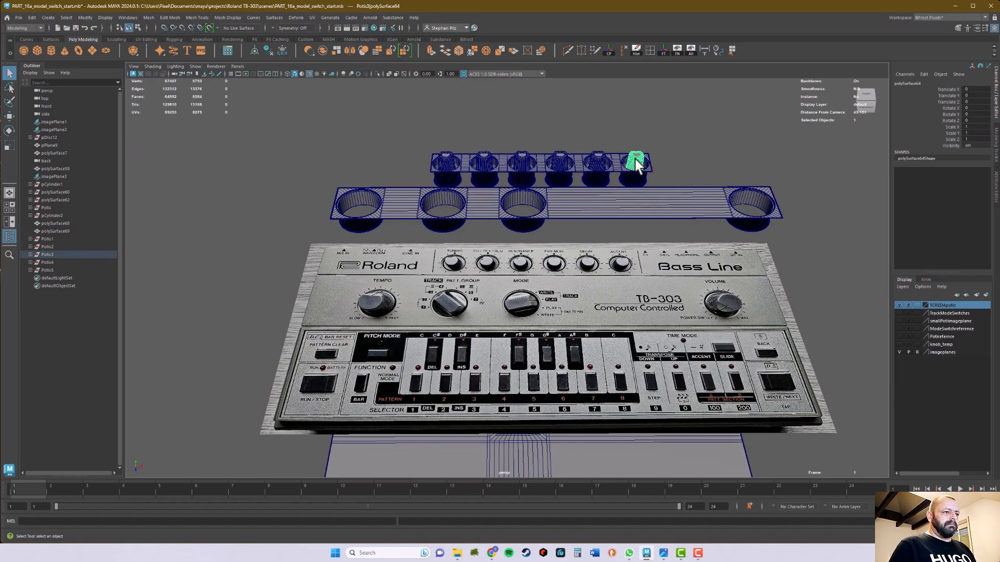
Step: Compare the tempo and volume knobs on the reference image with the modelled potentiometer knobs
right_click_drag(636, 157, 804, 294, "alt")
middle_click_drag(499, 286, 536, 263, "alt")
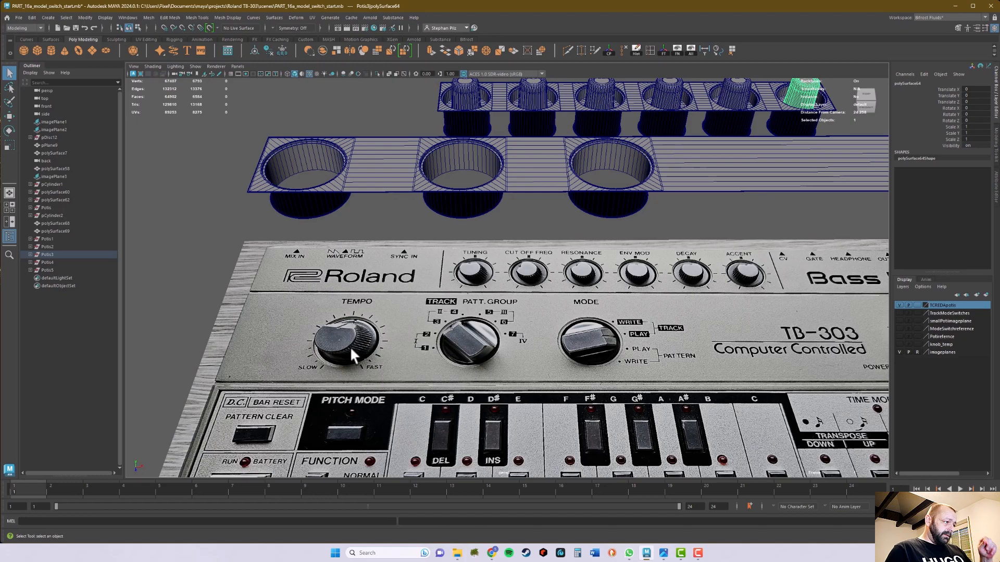
middle_click_drag(743, 216, 681, 259, "alt")
right_click_drag(717, 259, 668, 272, "alt")
middle_click_drag(667, 272, 616, 277, "alt")
mouse_move(616, 276)
left_mouse_down("alt")
mouse_move(620, 285)
mouse_move(616, 276)
left_mouse_up("alt")
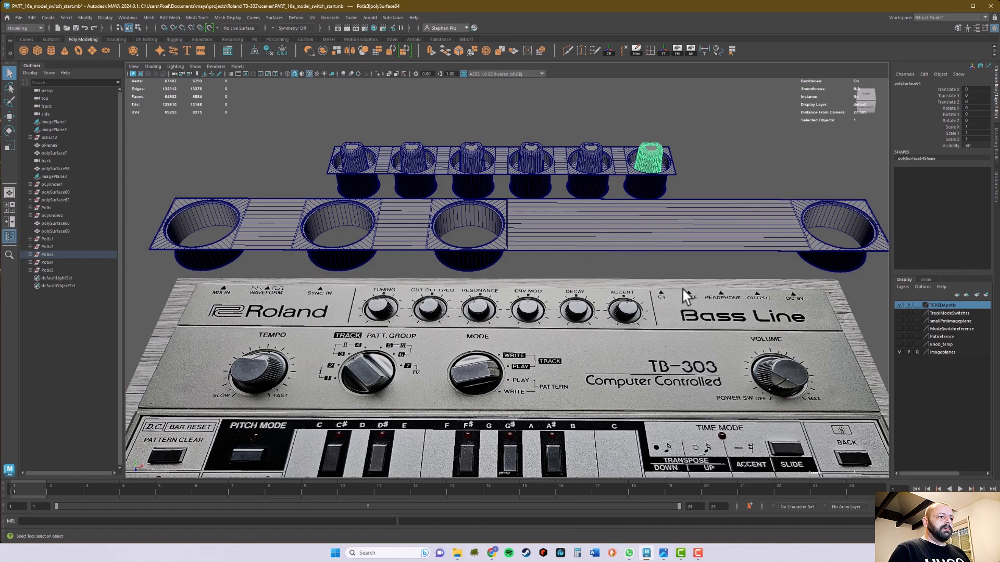